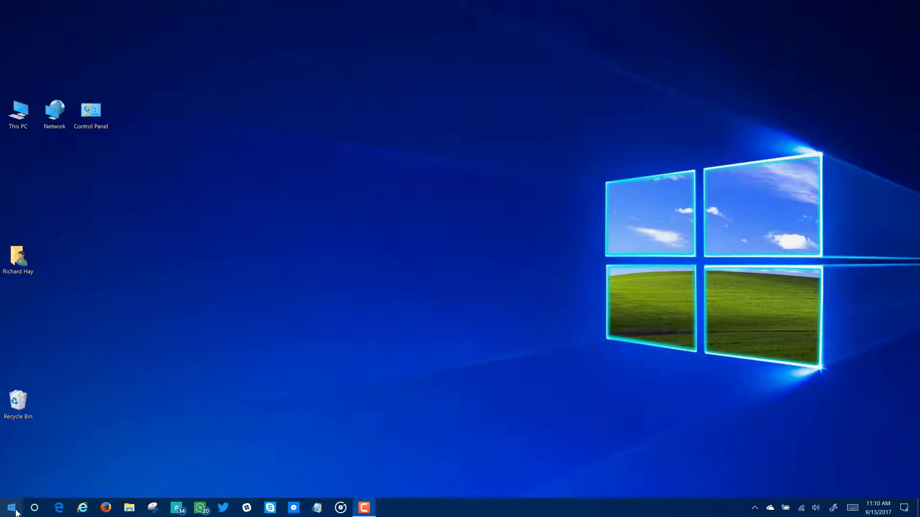
Open the Photos app and switch to the Creations view.
left_click(11, 507)
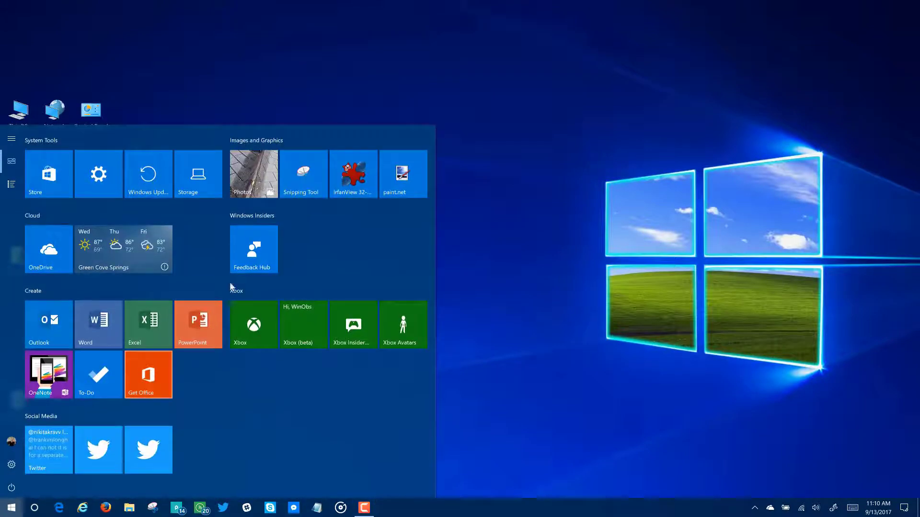
left_click(261, 179)
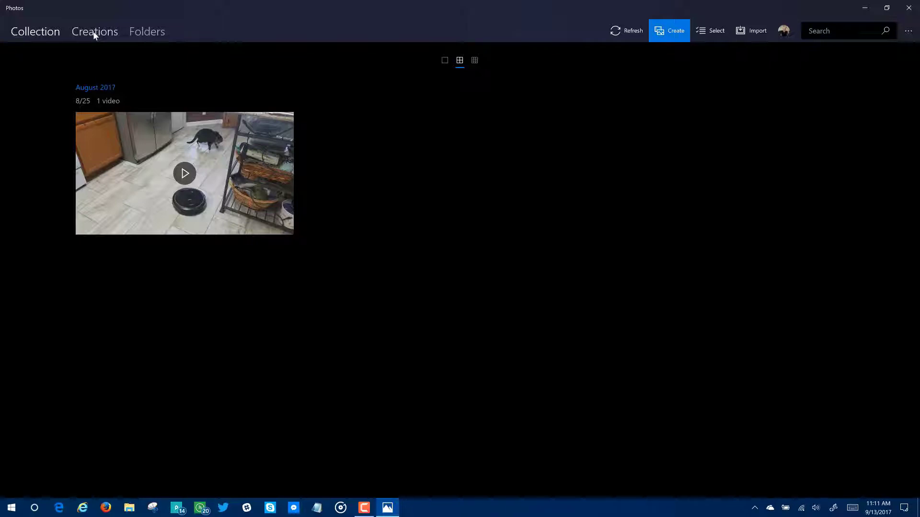
left_click(659, 30)
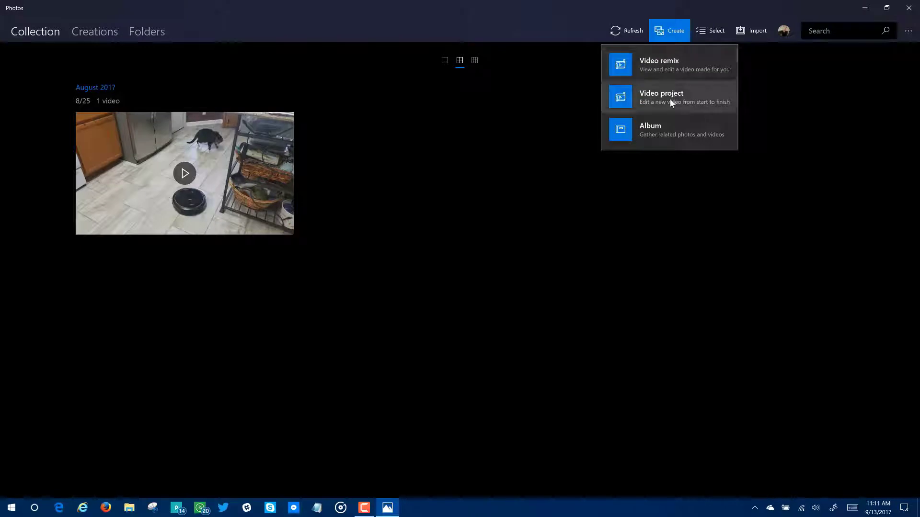
left_click(102, 34)
left_click(103, 33)
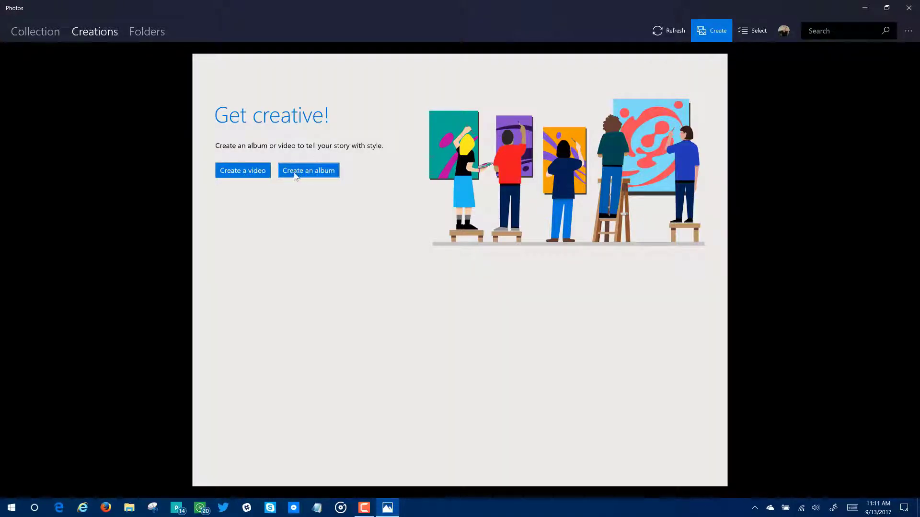
Create a new video from the August 2017 clip of the cat and robot vacuum.
left_click(240, 174)
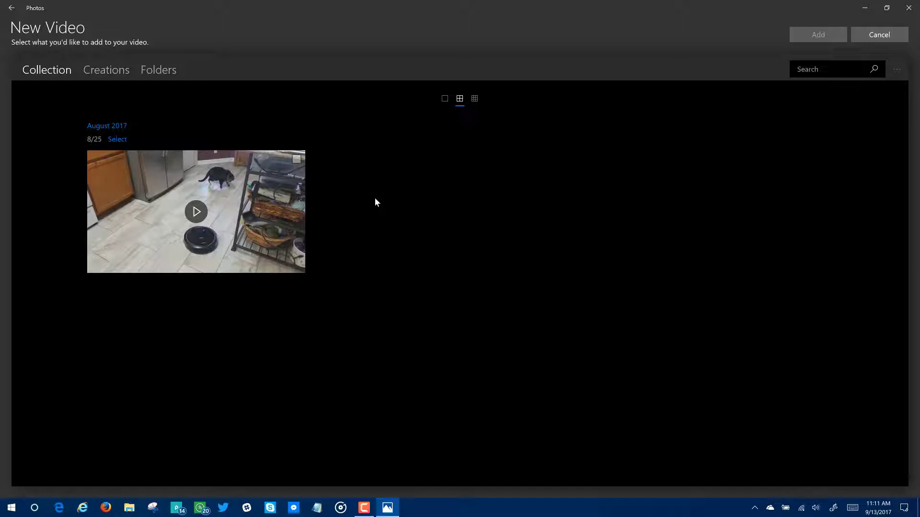
left_click(296, 159)
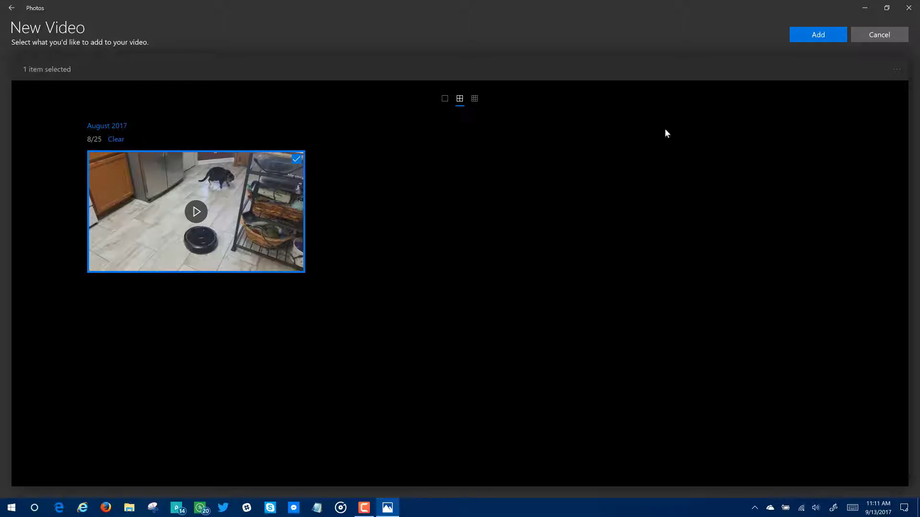
left_click(809, 38)
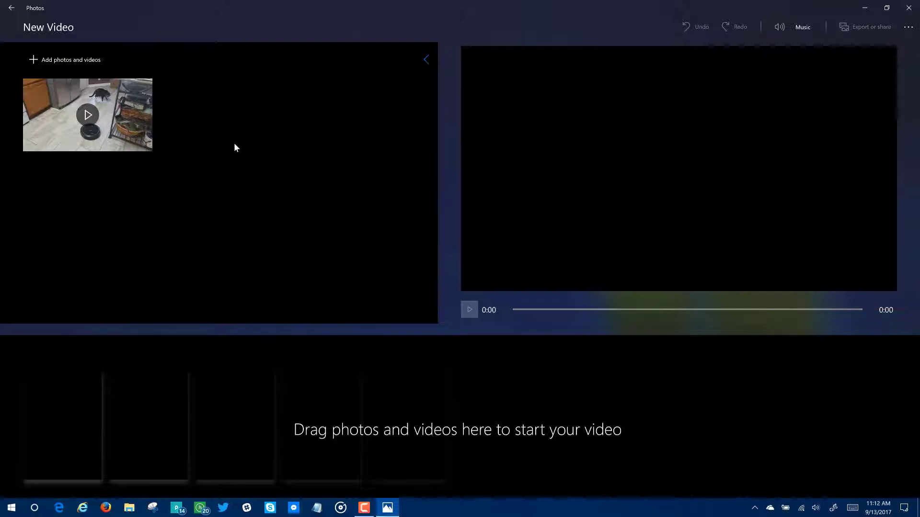
Rename the video project as Tigger Versus Deebot.
left_click(71, 27)
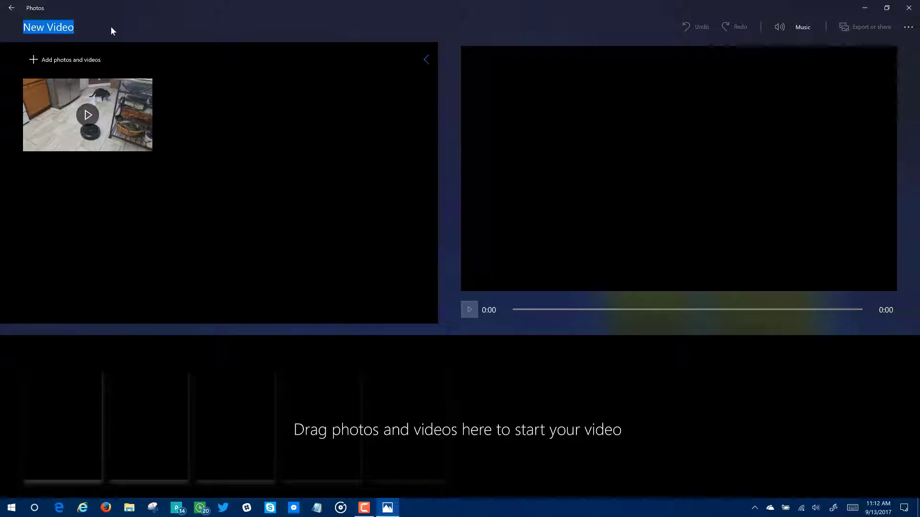
type("Tigger")
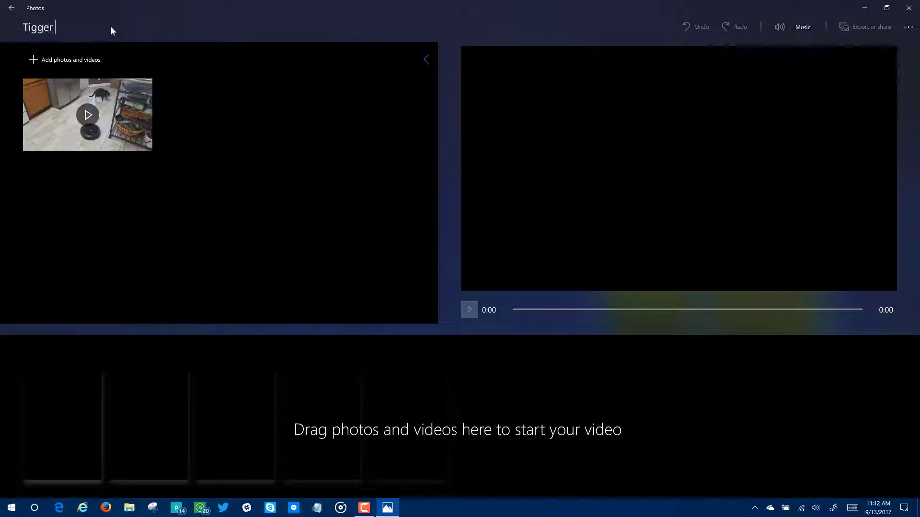
type(" Versus Deebot")
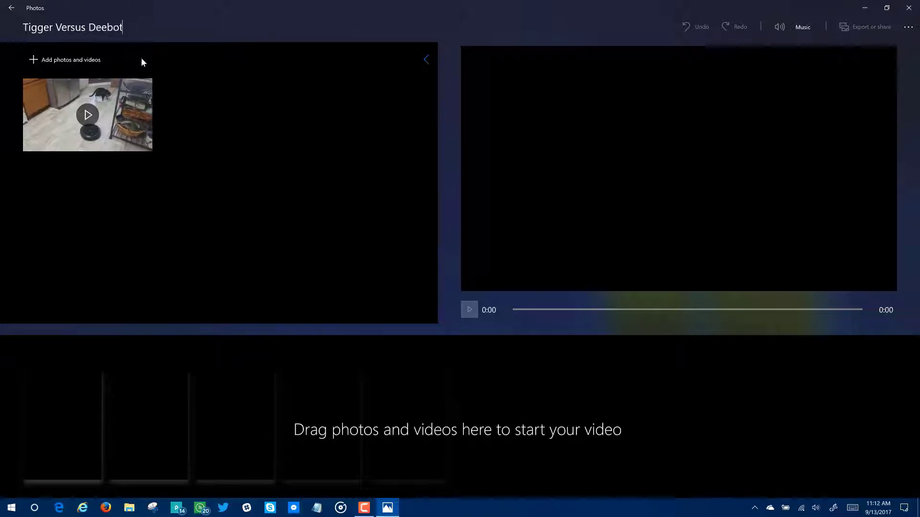
Place the clip in the project's storyboard and open its 3D effects editor.
left_click_drag(138, 98, 71, 413)
left_click_drag(191, 422, 88, 413)
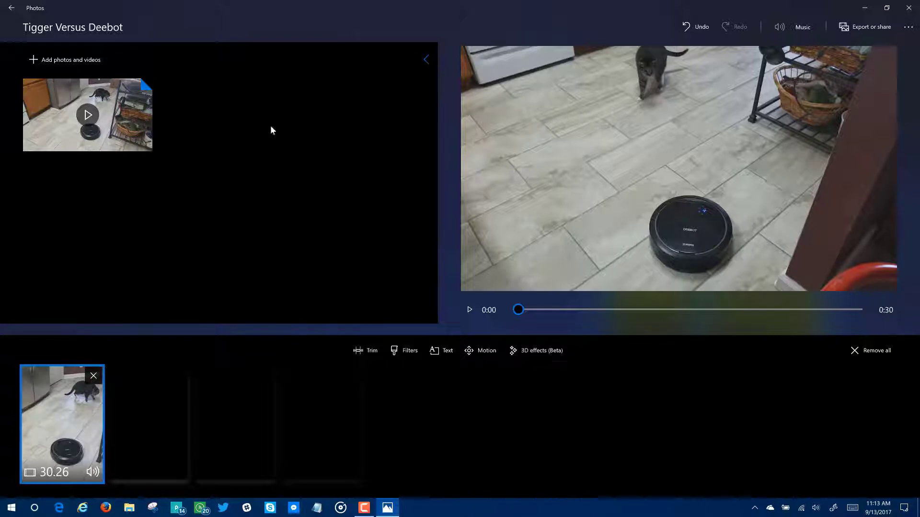
left_click(543, 353)
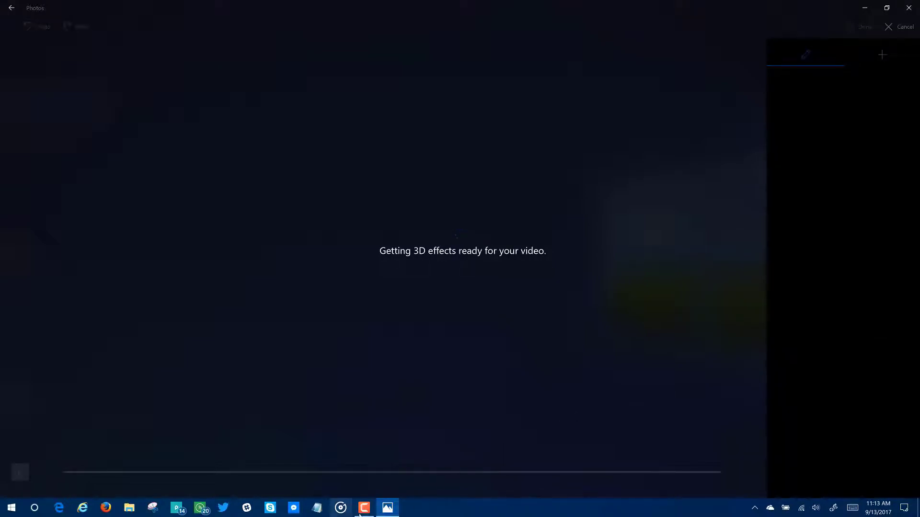
mouse_move(363, 514)
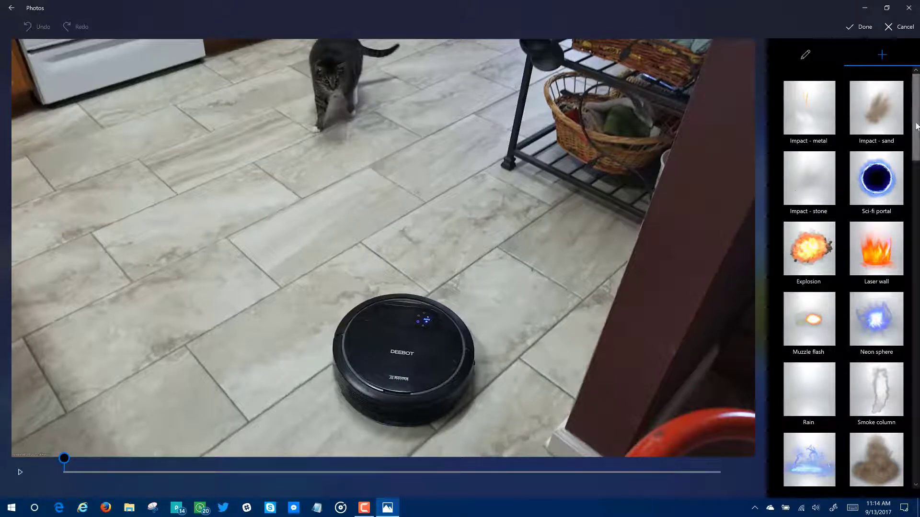
Browse the 3D effects library and add the Neon sphere effect at the start of the clip.
scroll(917, 126, "down", 2)
scroll(918, 120, "up", 2)
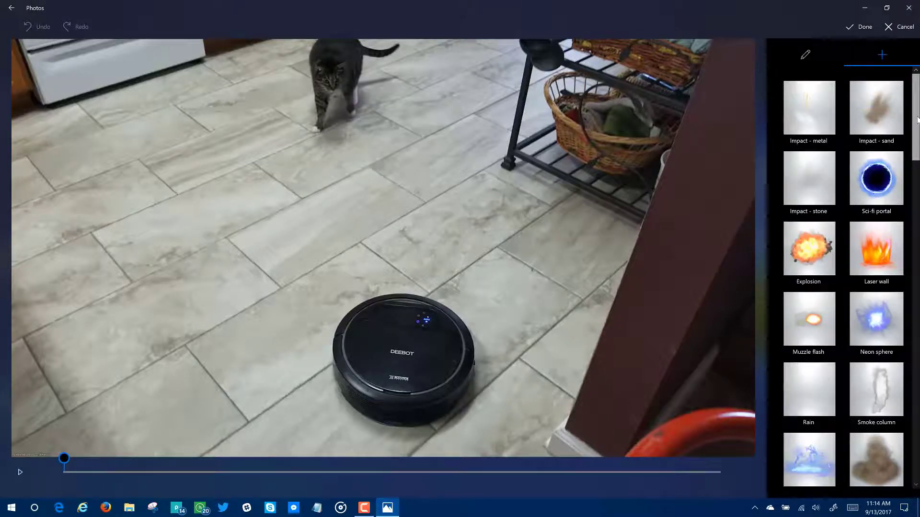
left_click_drag(917, 119, 919, 213)
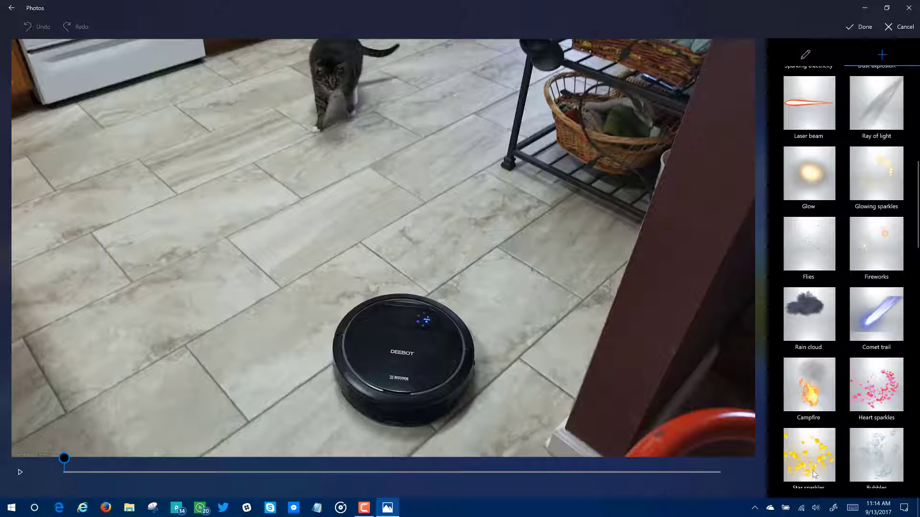
left_click_drag(914, 229, 910, 294)
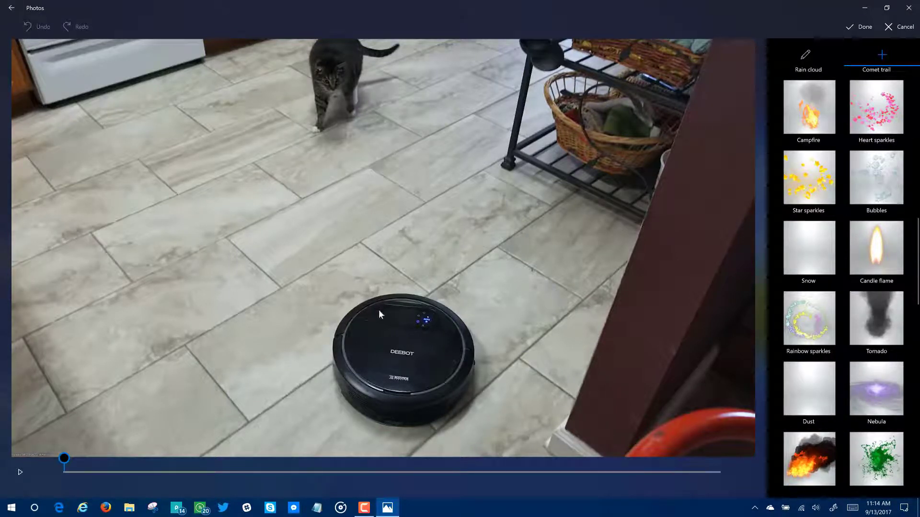
left_click_drag(916, 249, 916, 62)
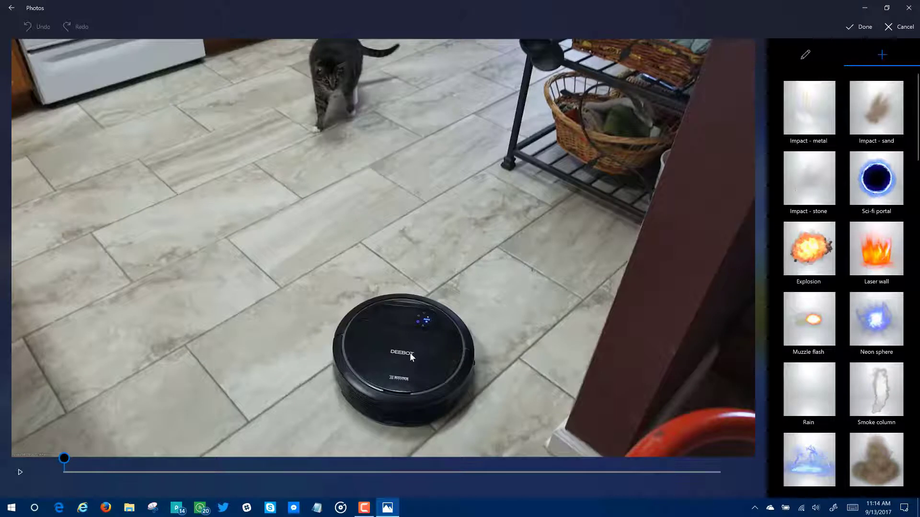
scroll(839, 286, "down", 3)
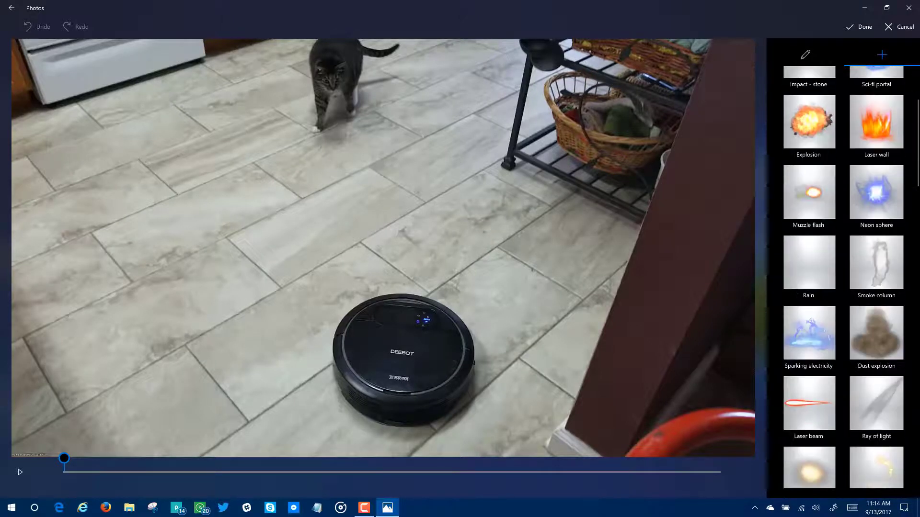
left_click(882, 193)
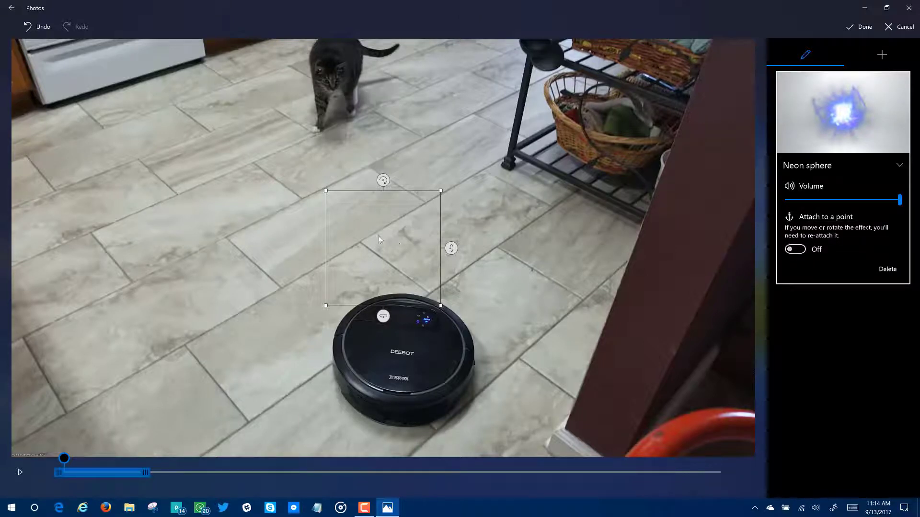
Move the Neon sphere over the robot vacuum and enlarge it until it surrounds the whole vacuum.
left_click_drag(402, 246, 420, 339)
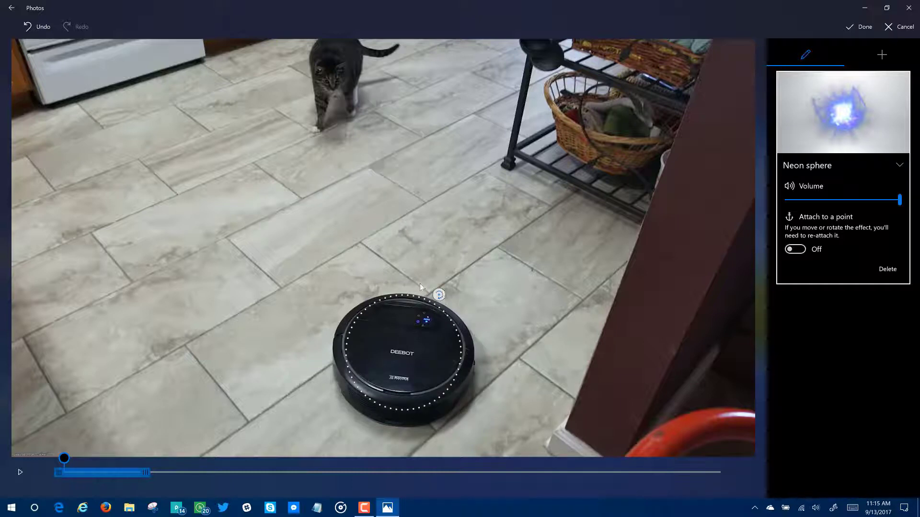
mouse_move(488, 341)
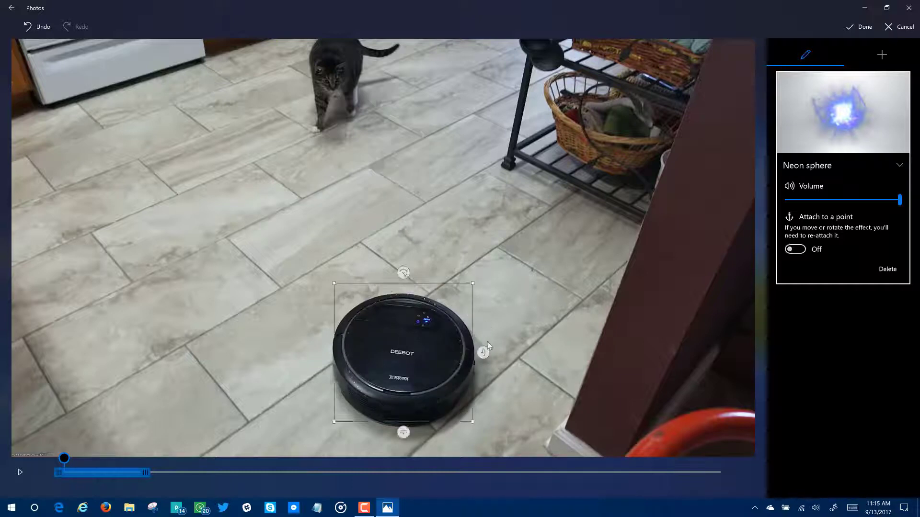
mouse_move(492, 360)
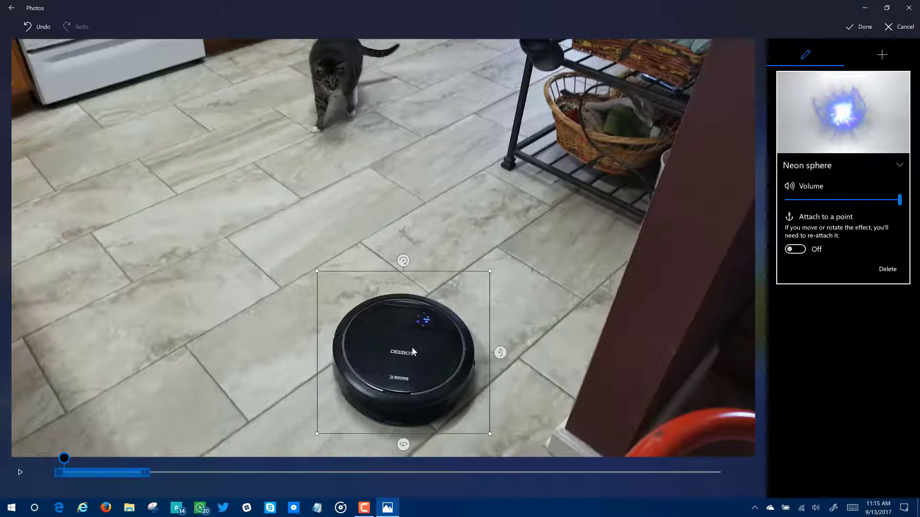
Attach the Neon sphere to a point on the vacuum and shorten its duration by moving its end earlier.
left_click(795, 249)
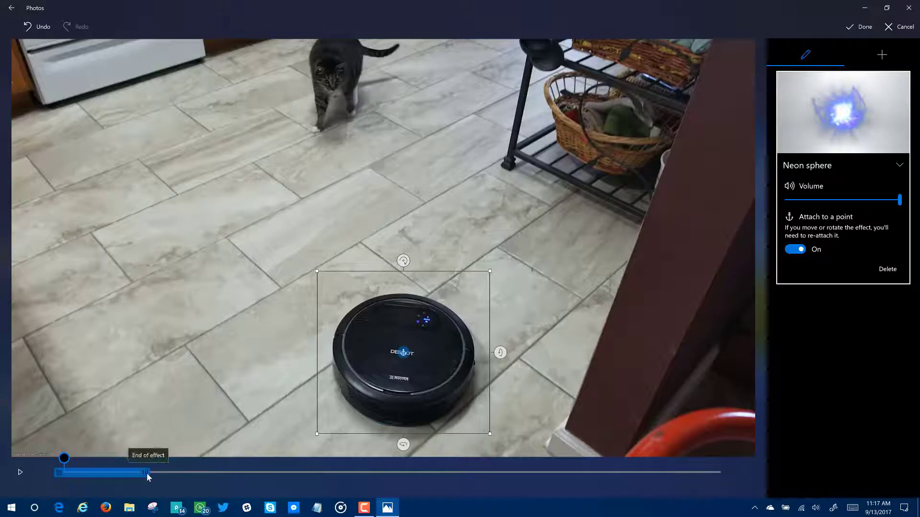
left_click_drag(136, 476, 90, 467)
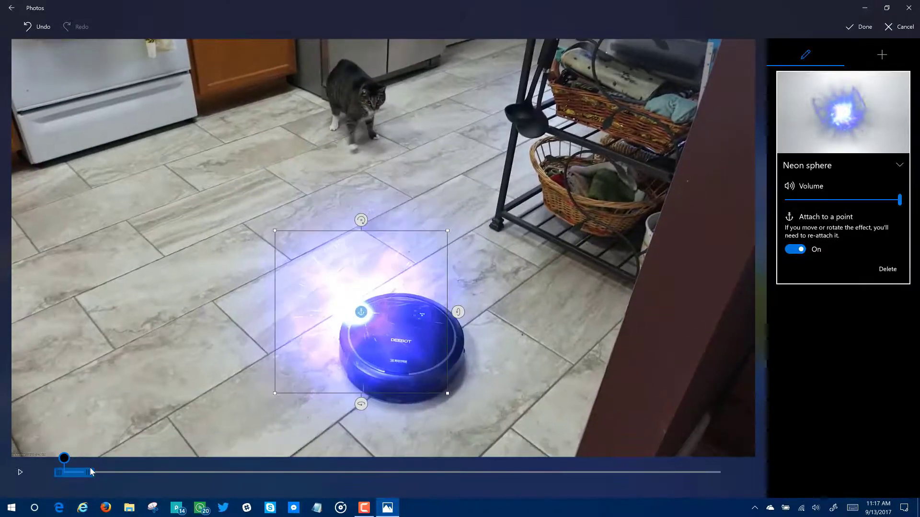
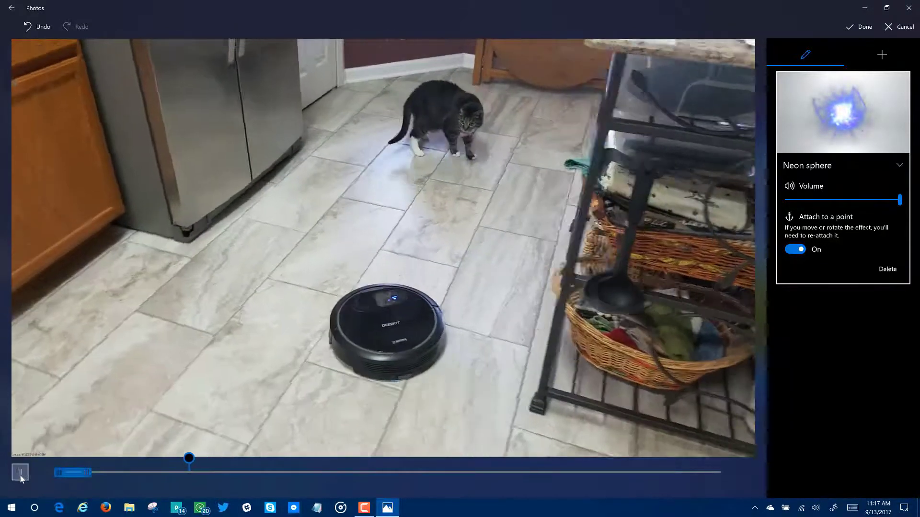
Advance the video to where the vacuum runs alongside the refrigerator and add the Tornado effect there.
left_click(21, 473)
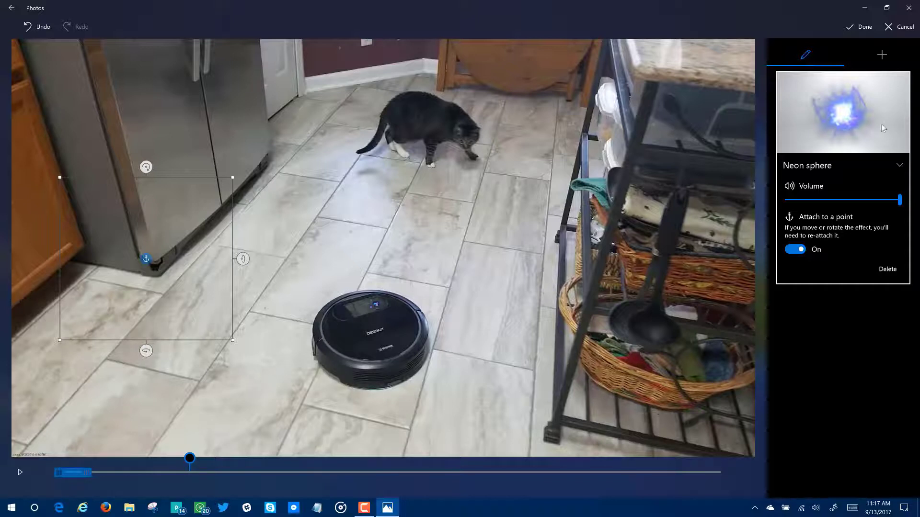
left_click(882, 55)
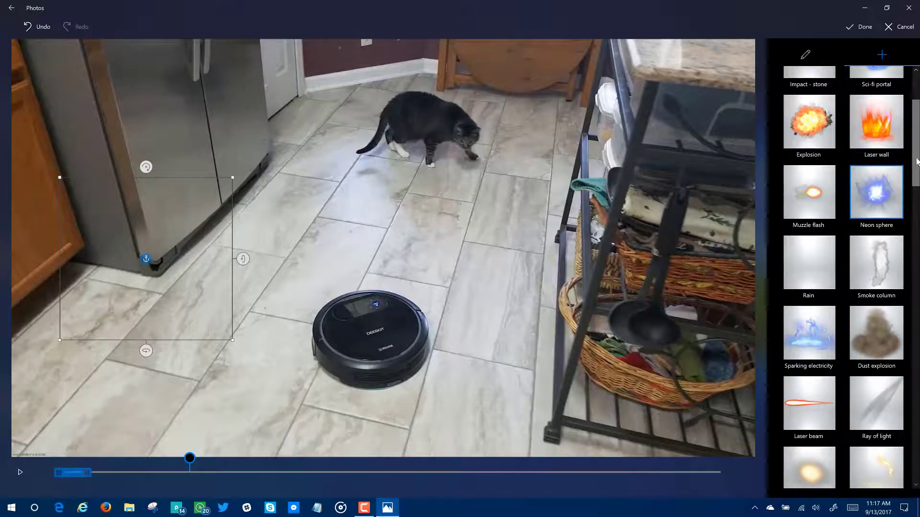
left_click_drag(917, 162, 918, 288)
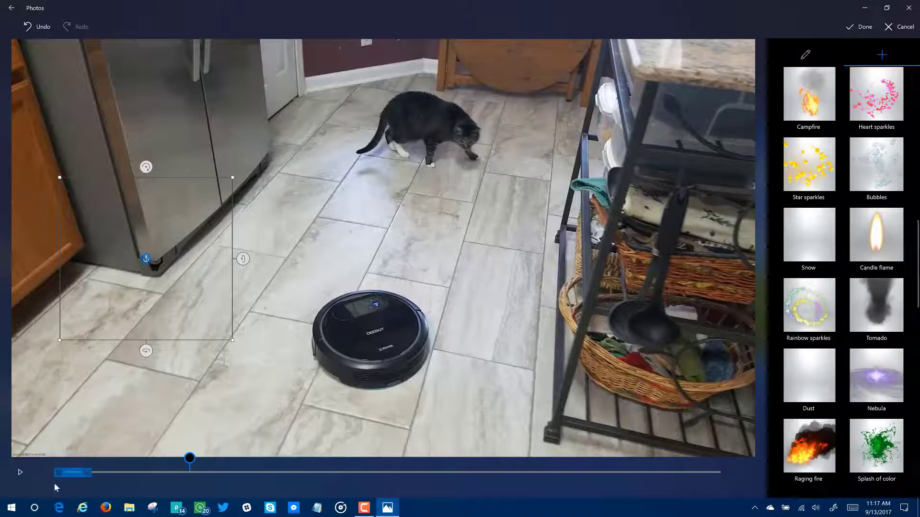
left_click(20, 473)
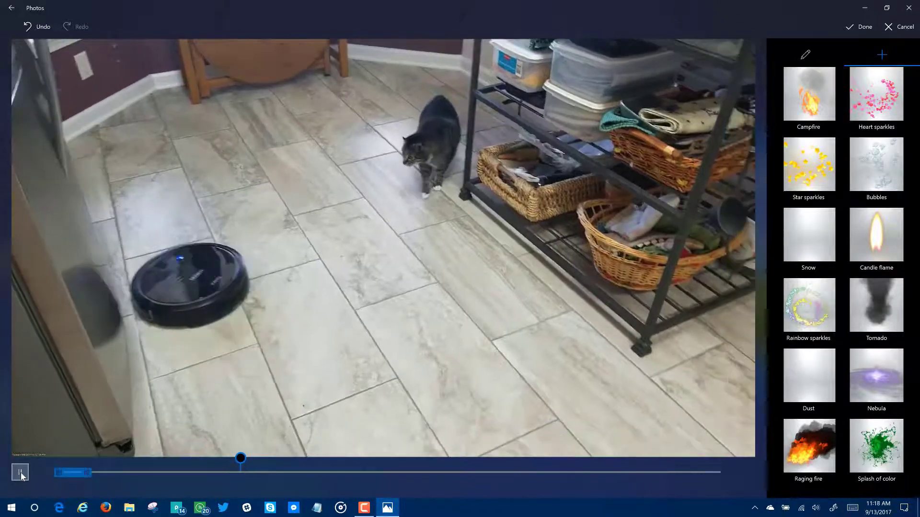
left_click(21, 474)
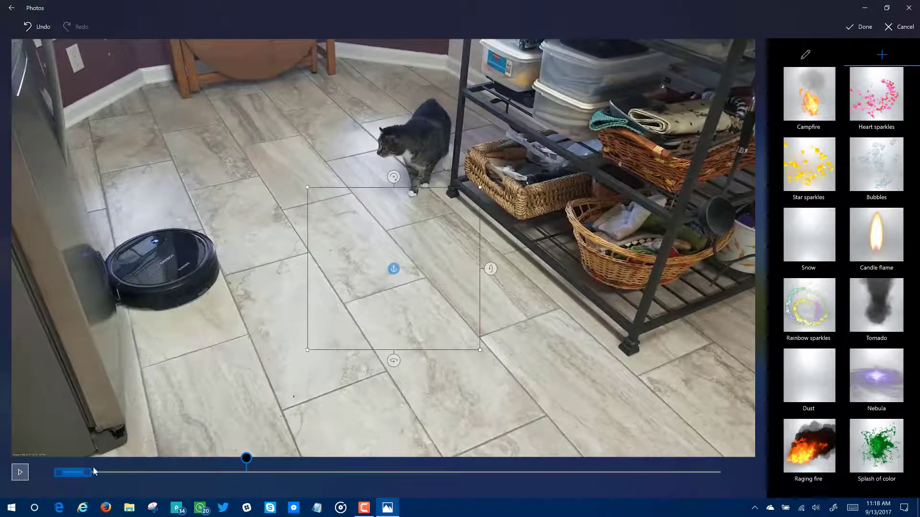
left_click(863, 304)
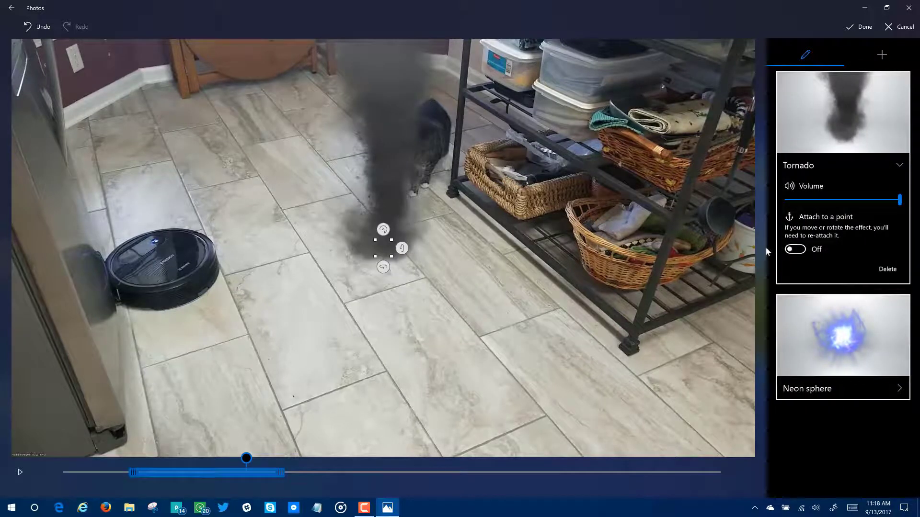
Move the Tornado onto the robot vacuum and attach it to that point.
left_click_drag(383, 249, 160, 269)
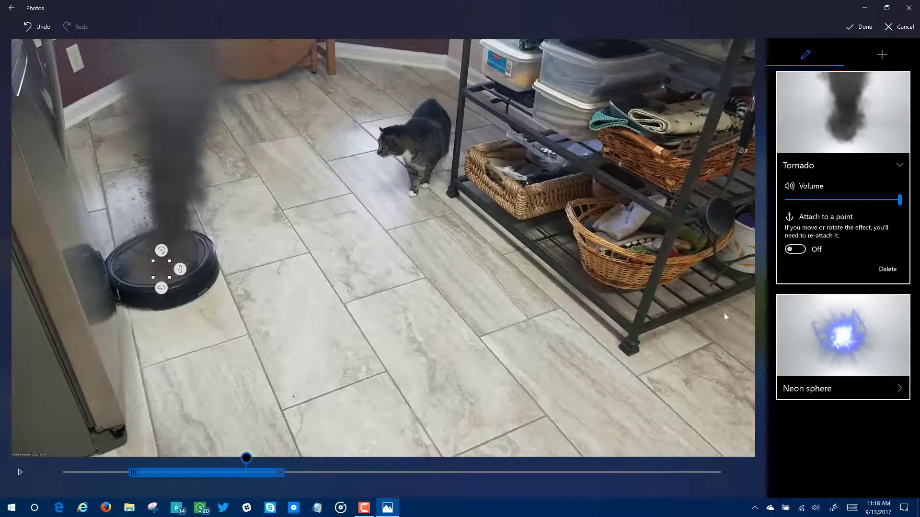
left_click(804, 251)
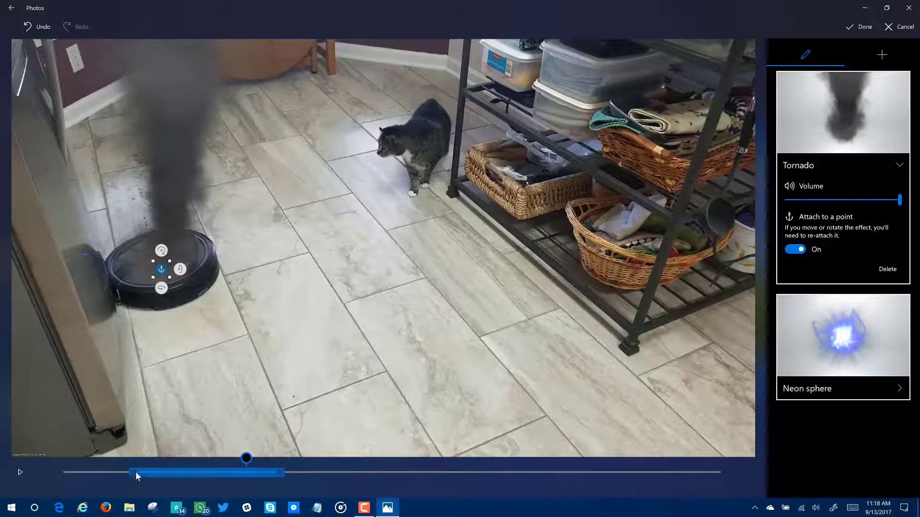
Shorten the Tornado's time span by moving its start later and its end earlier.
left_click_drag(135, 472, 185, 475)
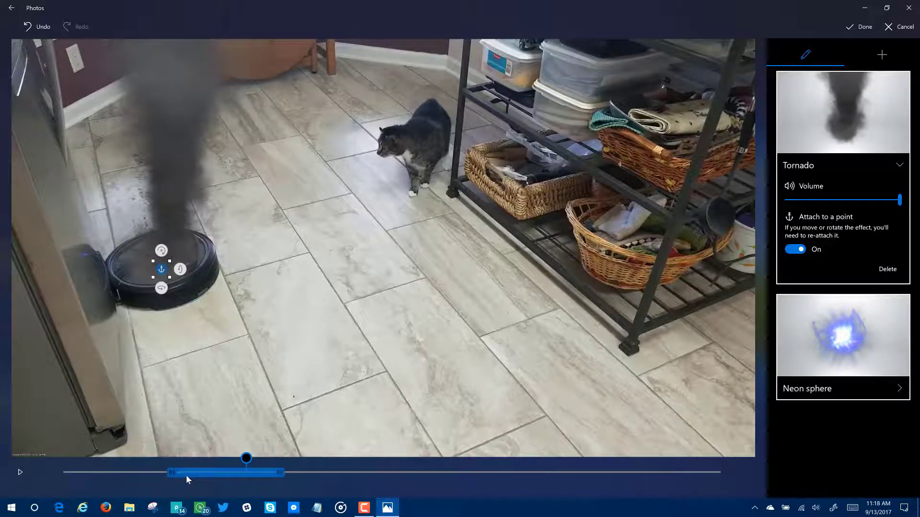
left_click(226, 475)
left_click_drag(283, 472, 259, 476)
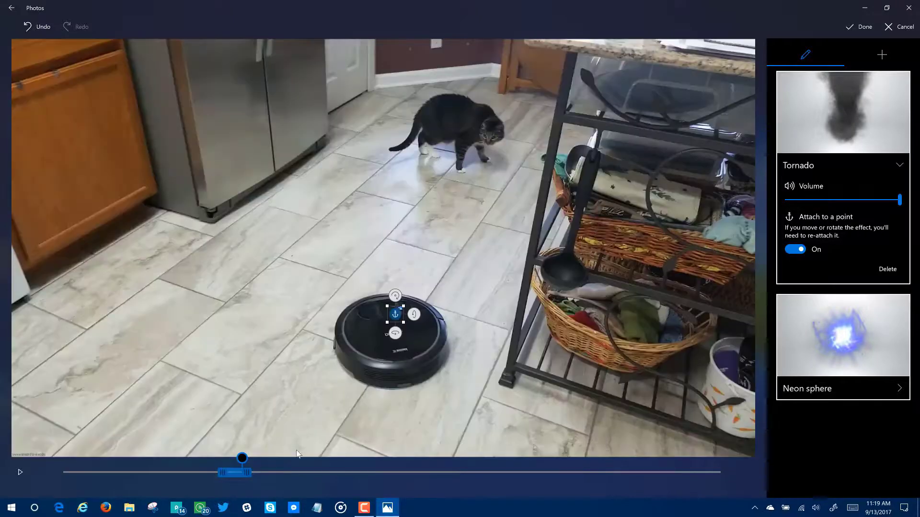
Play the clip from its start, pause where the cat turns beside the storage rack, and add the Lightning bolt effect there.
left_click_drag(242, 459, 54, 464)
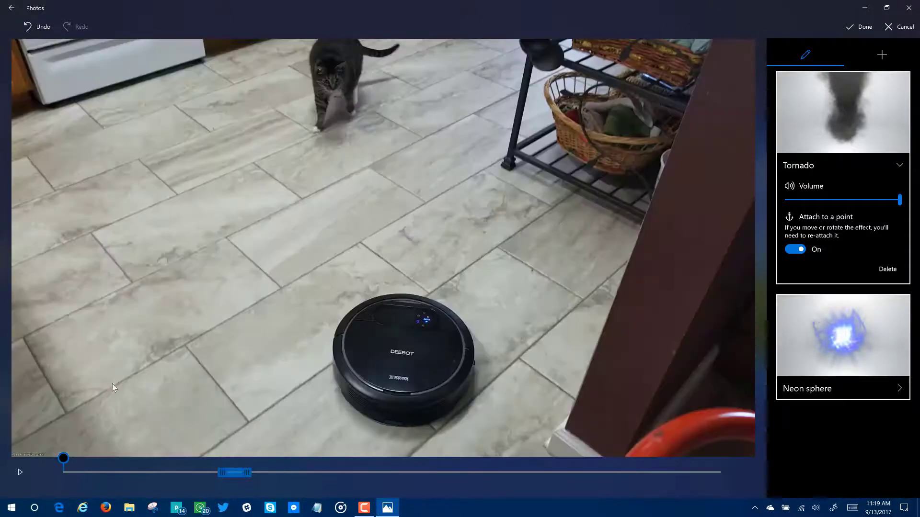
left_click(20, 472)
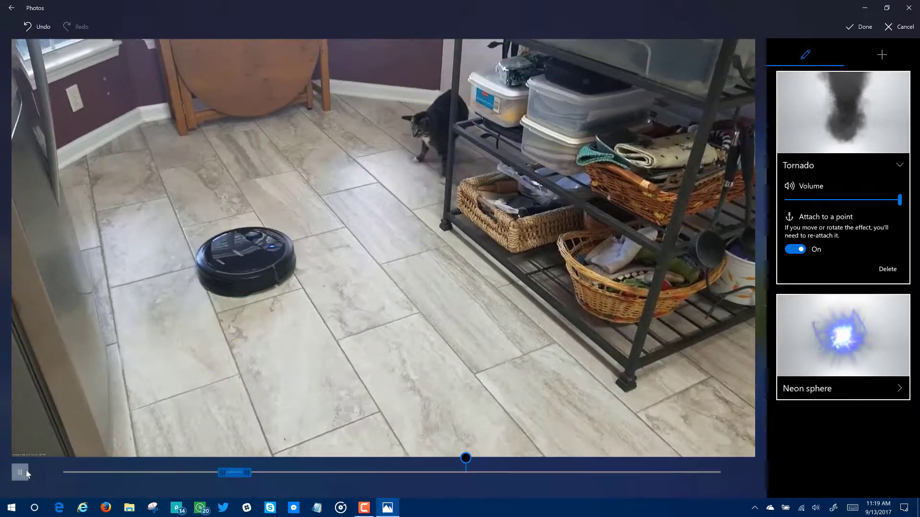
left_click(26, 474)
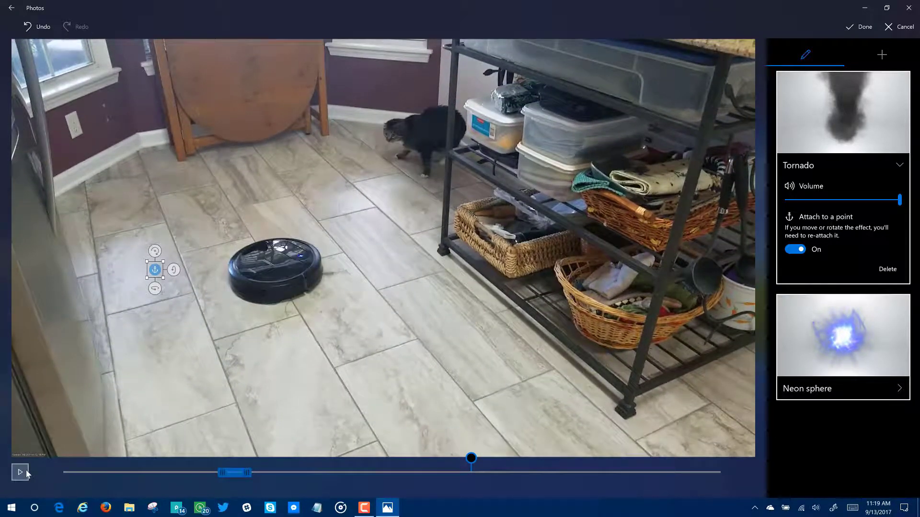
left_click(887, 58)
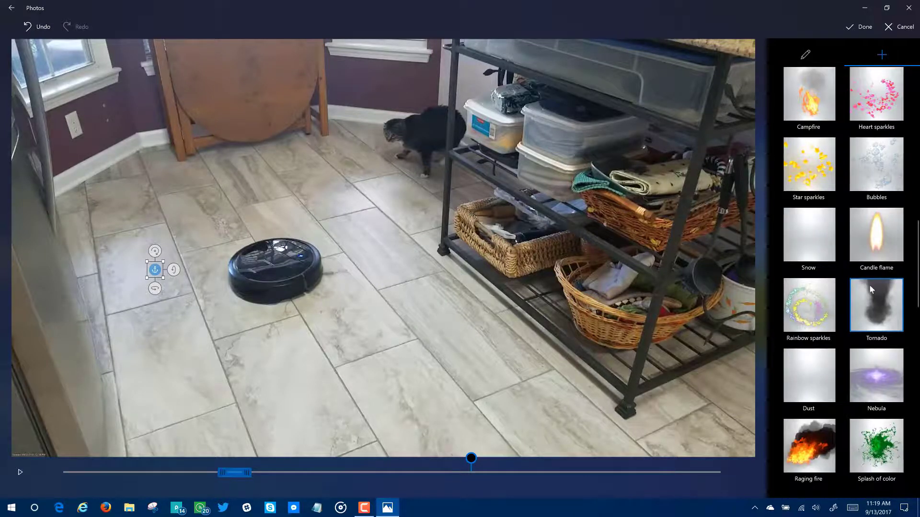
scroll(869, 285, "down", 4)
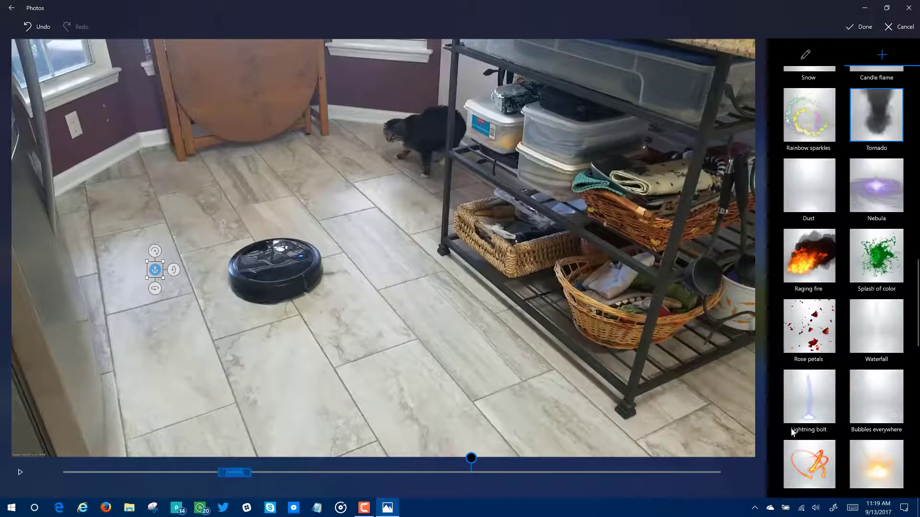
left_click(812, 395)
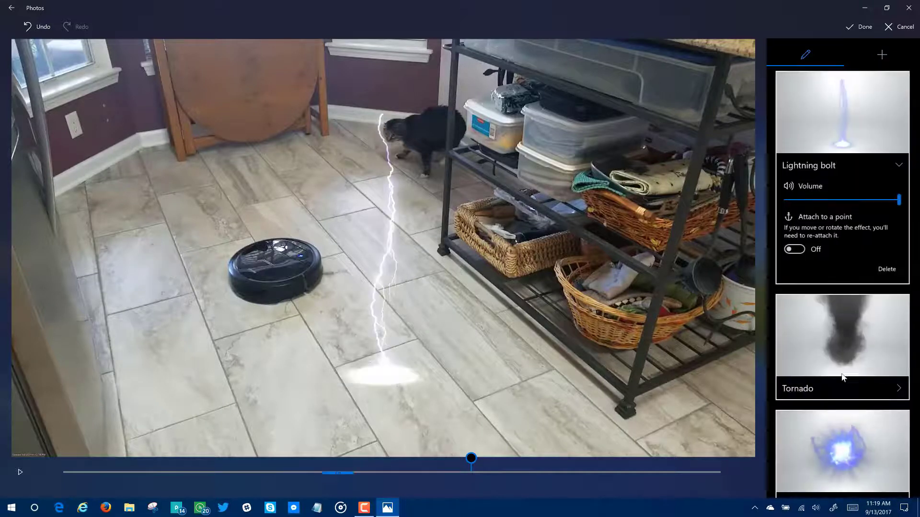
Shrink the Lightning bolt, place it so it strikes the robot vacuum, and attach it to that point.
scroll(876, 241, "down", 1)
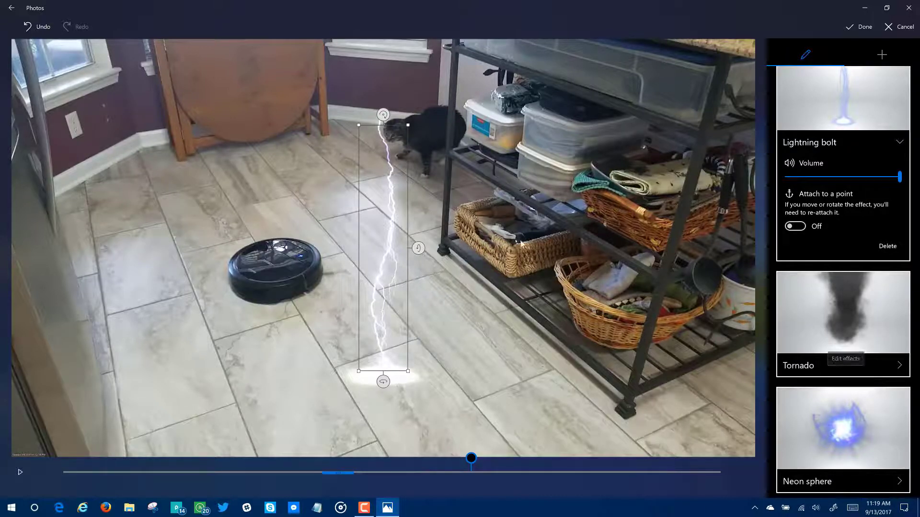
left_click_drag(350, 214, 269, 140)
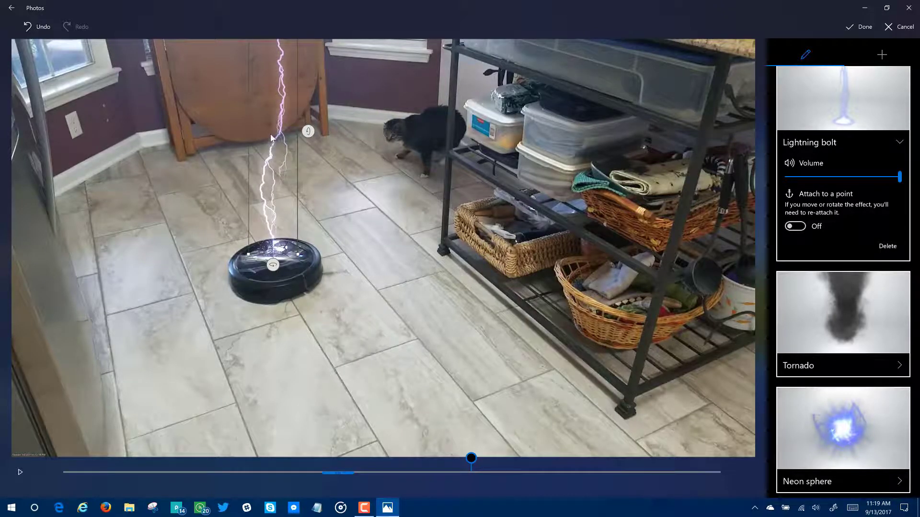
left_click_drag(283, 137, 349, 241)
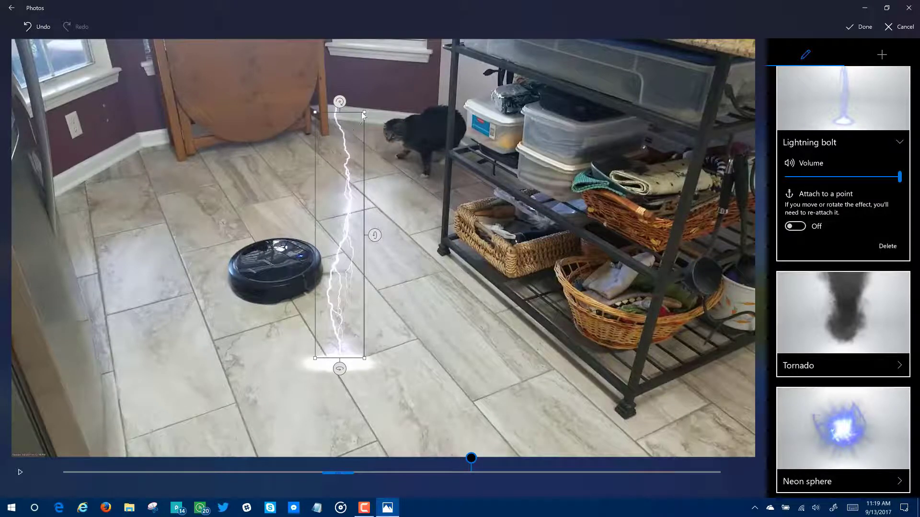
left_click_drag(365, 112, 281, 127)
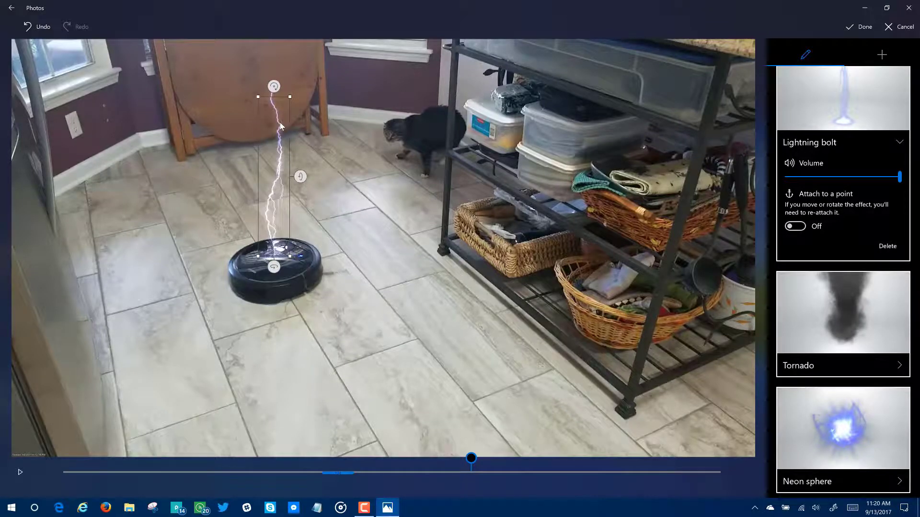
left_click(793, 226)
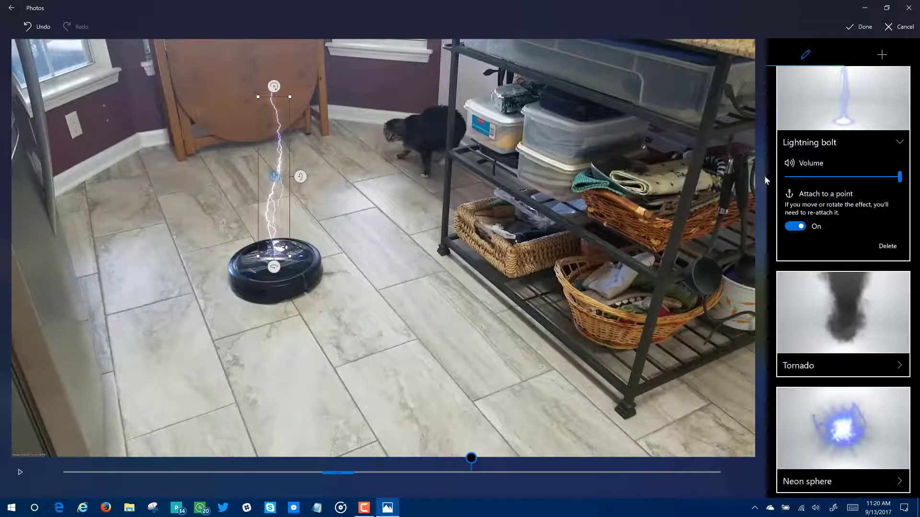
Preview the clip from shortly before the Lightning bolt to check how the effect plays.
left_click(335, 473)
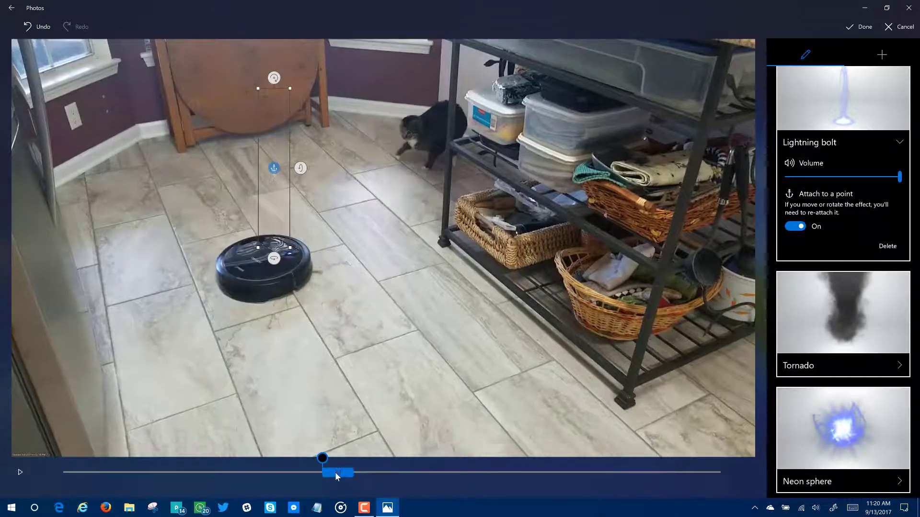
left_click_drag(322, 458, 286, 461)
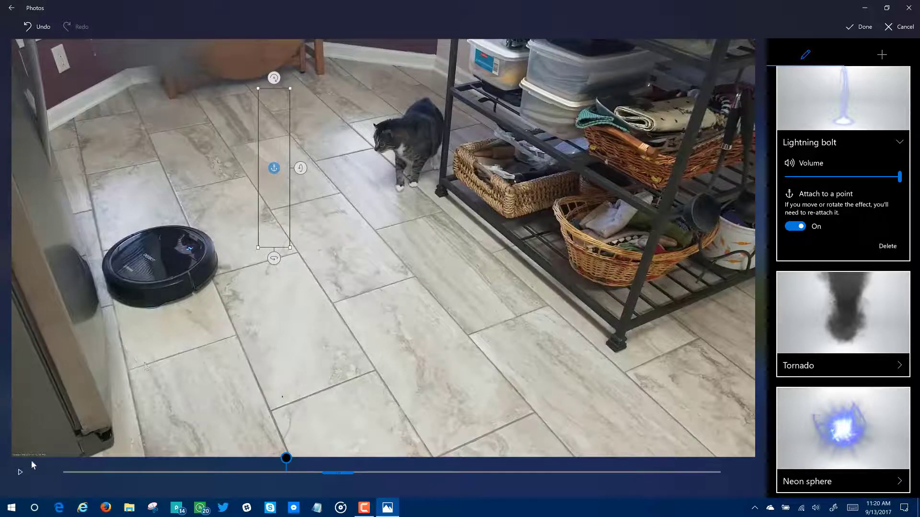
left_click(21, 473)
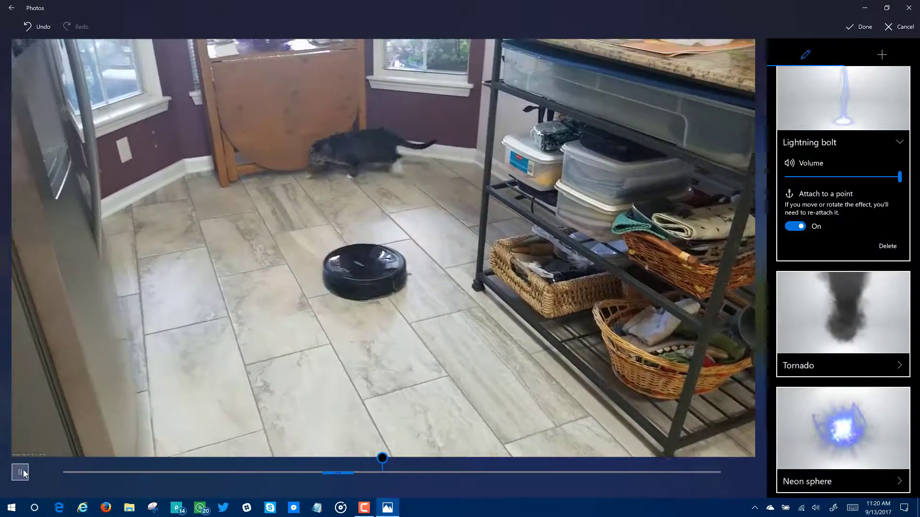
left_click(21, 472)
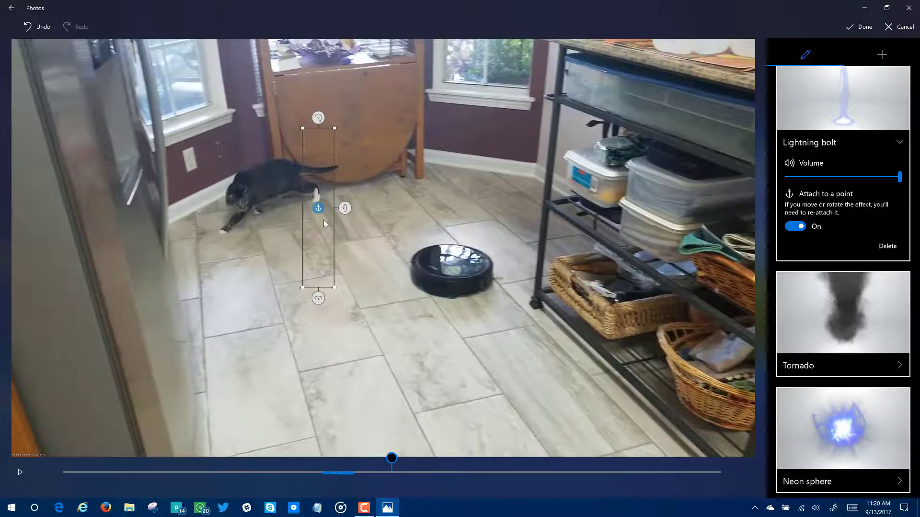
Play on to where the cat stands in front of the vacuum and add the Party lasers effect there.
left_click(20, 473)
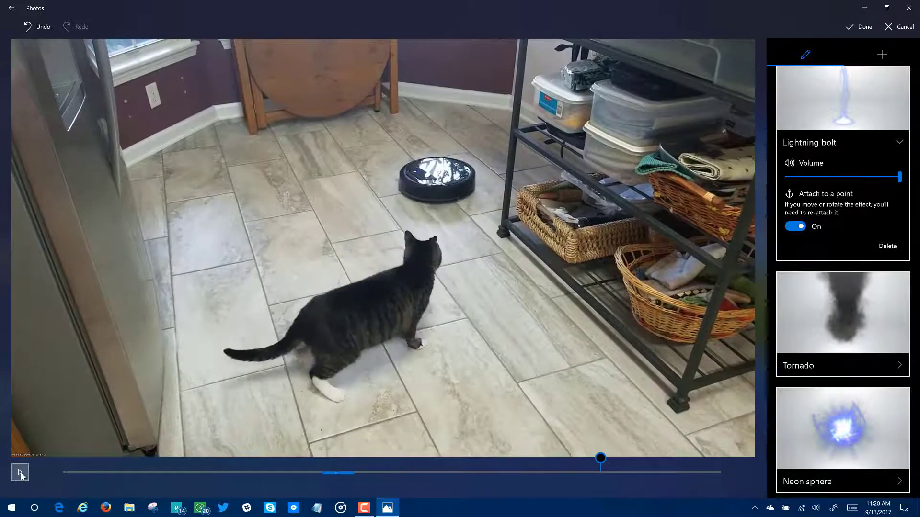
left_click(21, 476)
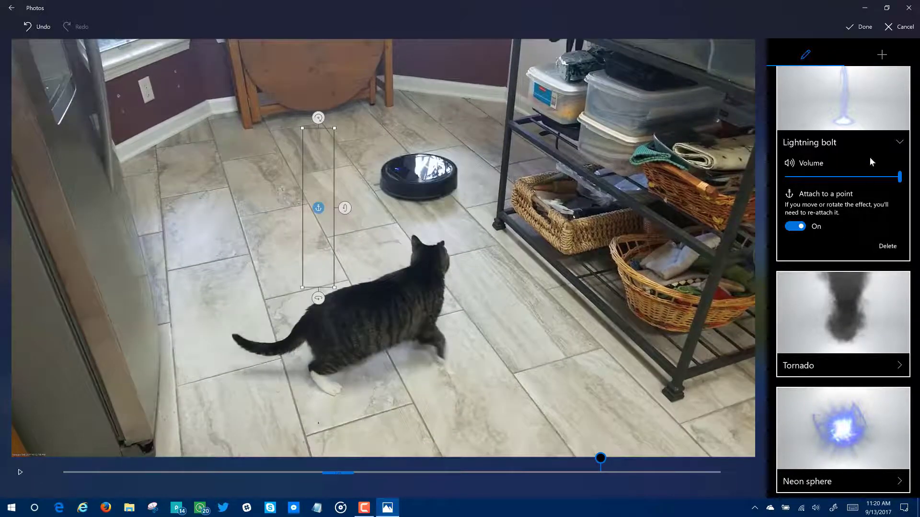
left_click(883, 55)
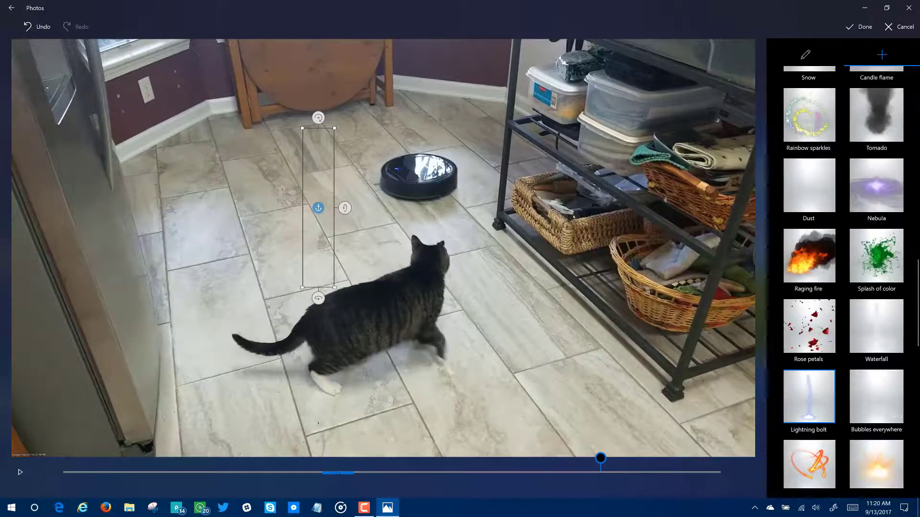
left_click_drag(917, 282, 917, 415)
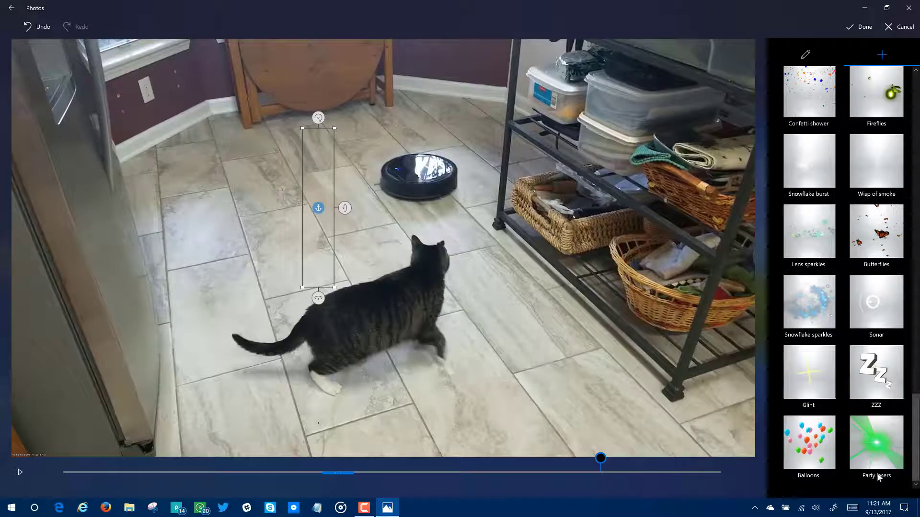
left_click(872, 447)
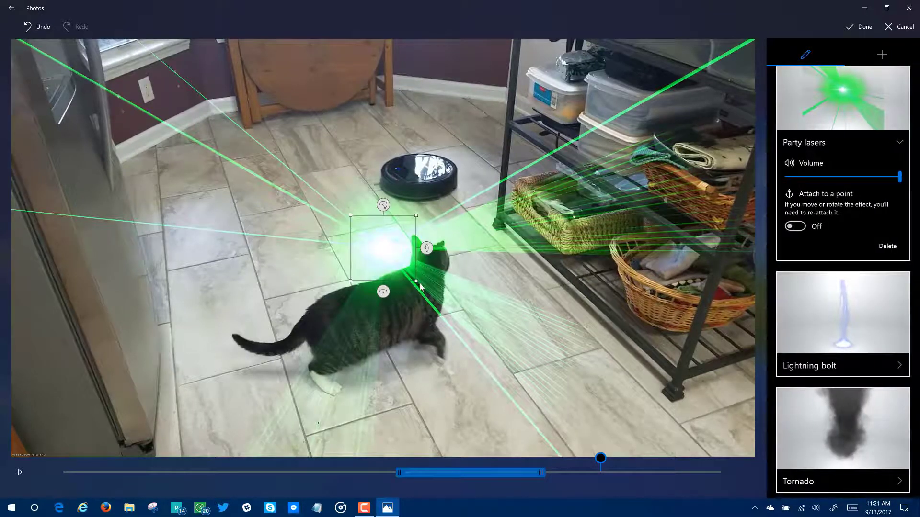
Shrink the Party lasers, move them onto the robot vacuum, and attach them to that point.
left_click_drag(407, 271, 381, 237)
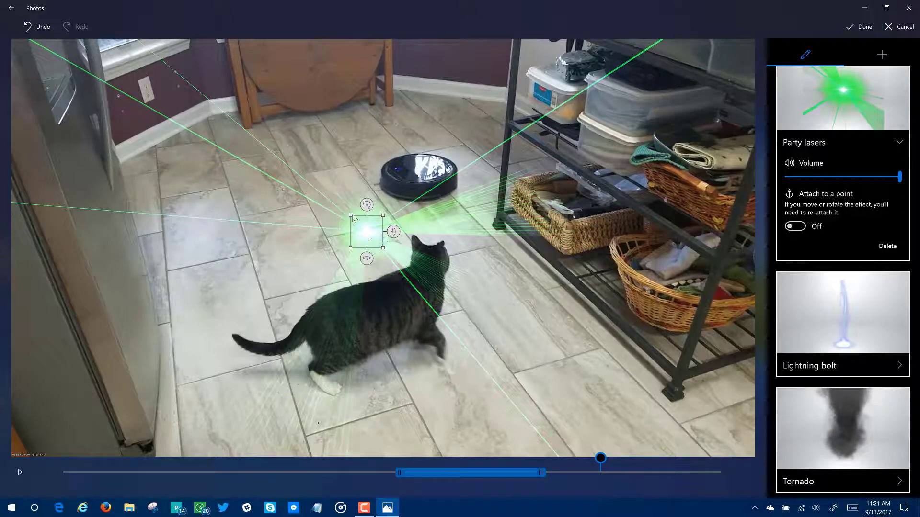
left_click_drag(364, 232, 416, 164)
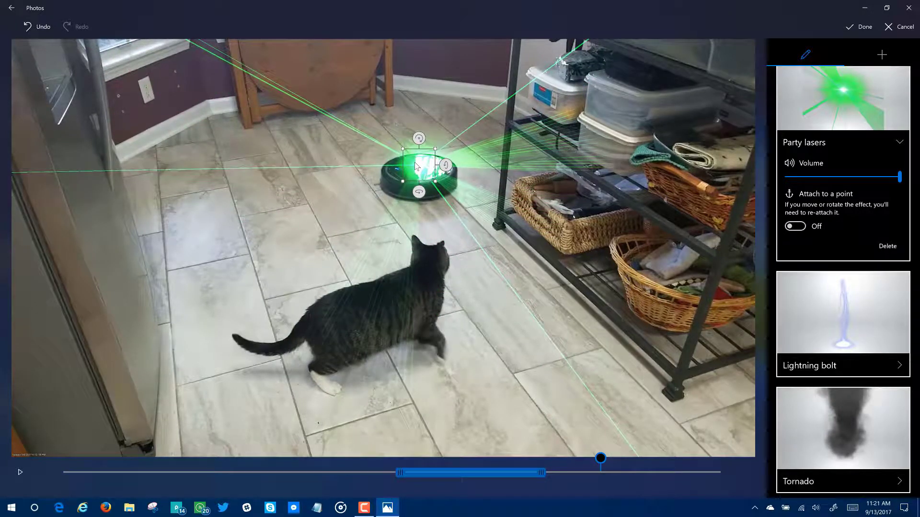
left_click(806, 227)
Preview the clip from before the Party lasers through to its end to check the effect's tracking.
left_click_drag(516, 461, 357, 468)
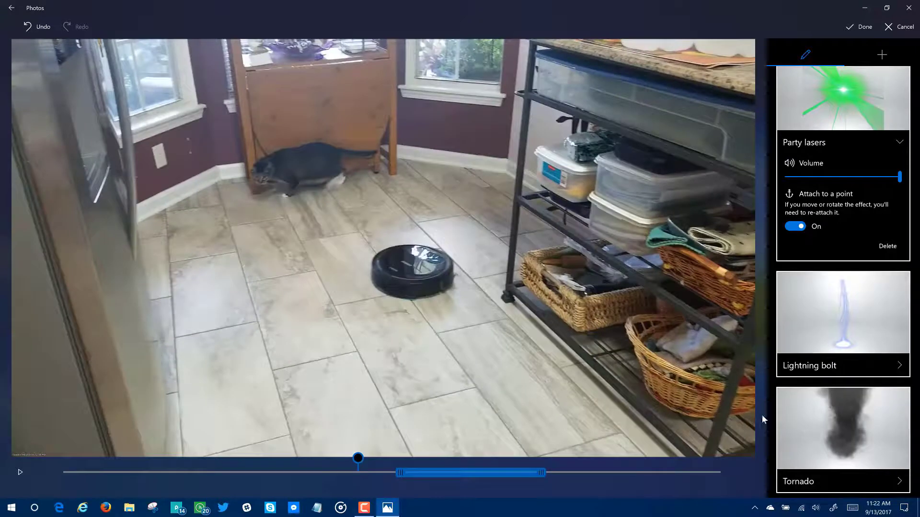
left_click(24, 475)
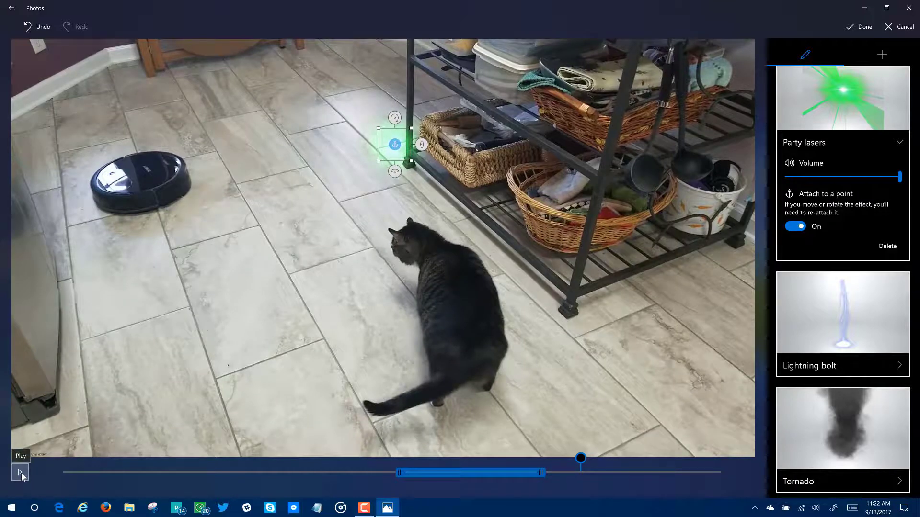
left_click(20, 473)
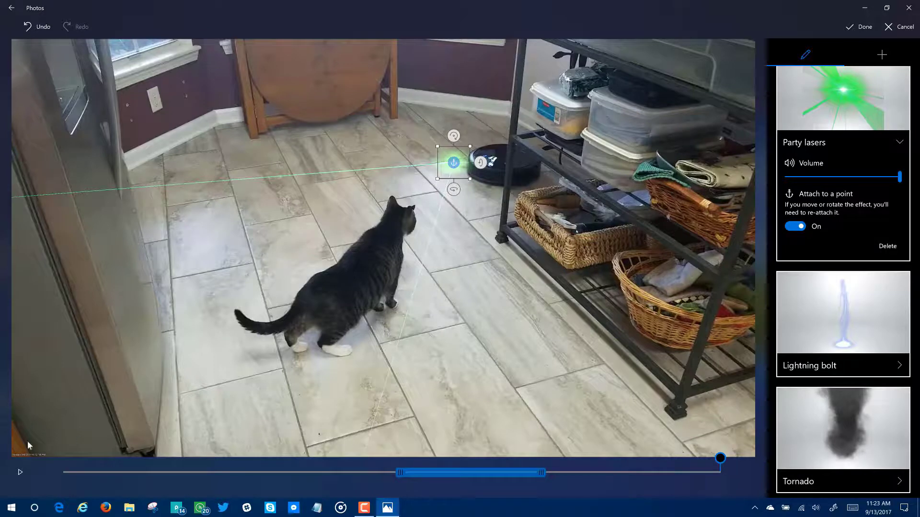
Rewind from the clip's end and pause playback where the cat faces the vacuum beside the refrigerator.
left_click_drag(720, 459, 587, 482)
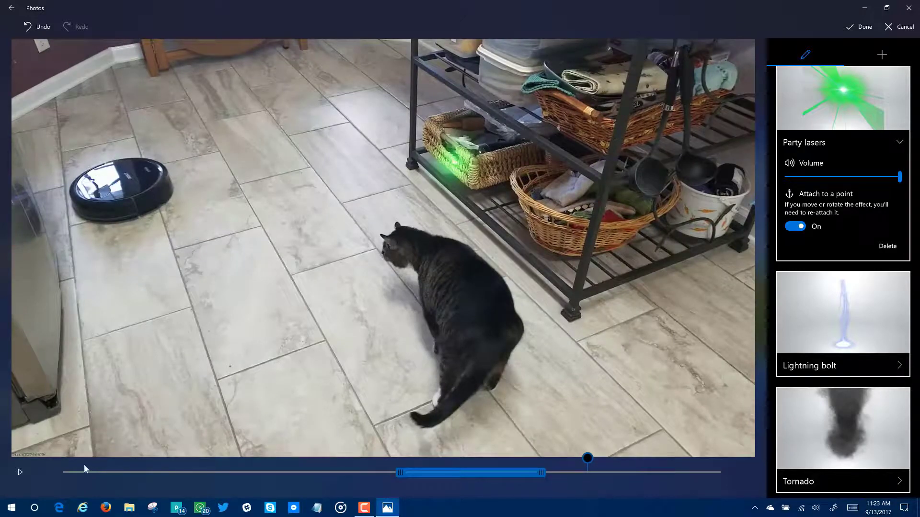
left_click(18, 477)
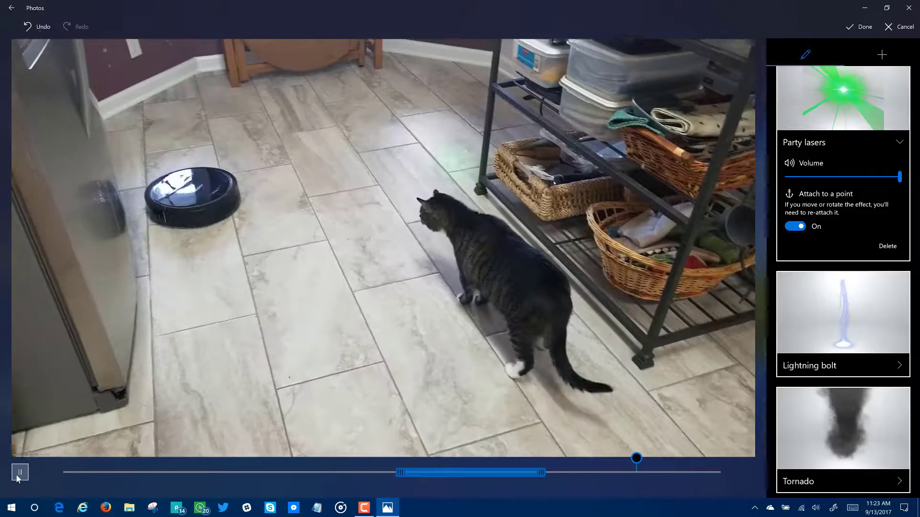
left_click(19, 475)
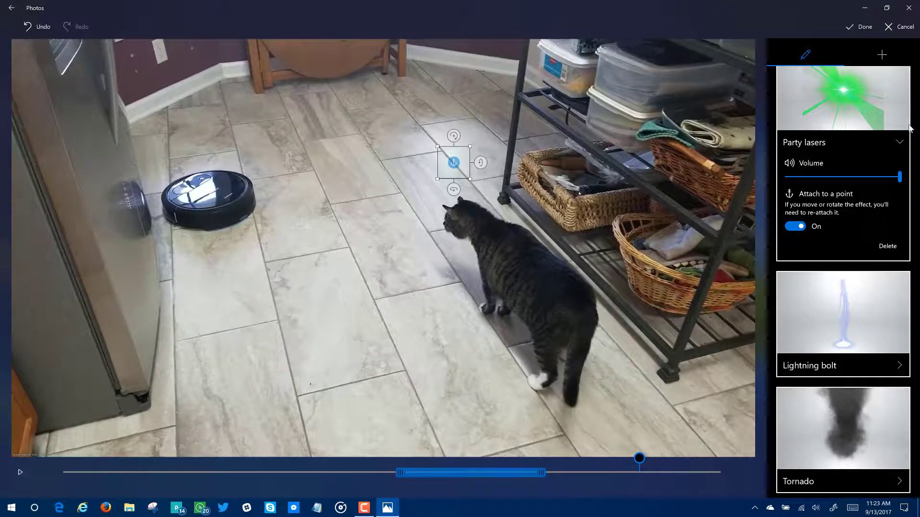
Add the Glint effect at this moment and position it over the cat's head.
left_click(882, 56)
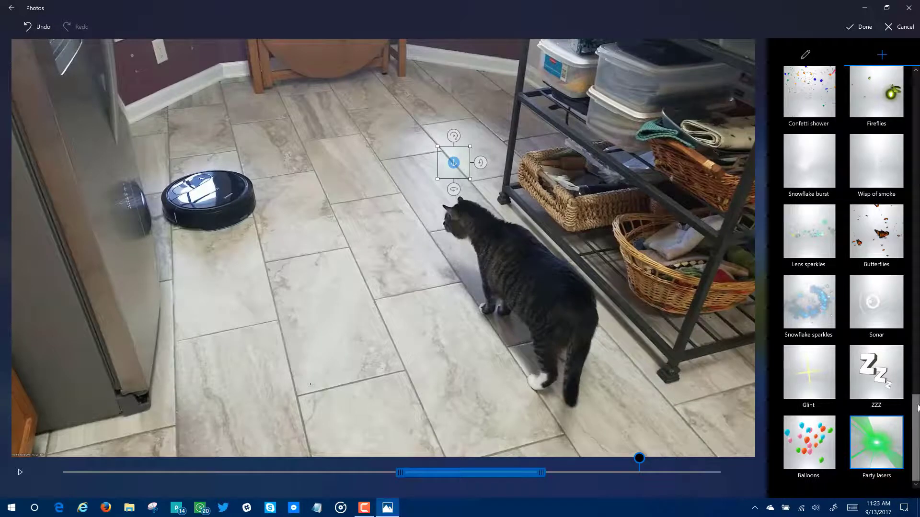
scroll(918, 394, "up", 5)
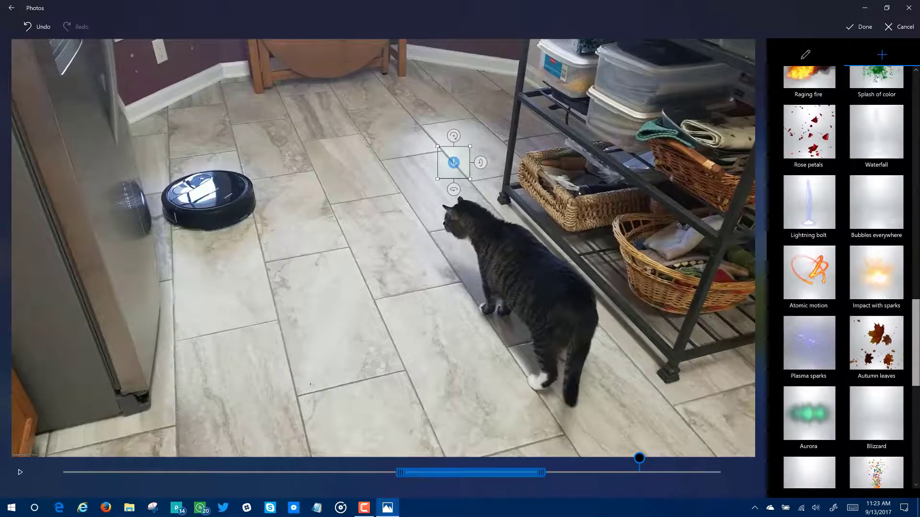
scroll(918, 394, "up", 2)
scroll(918, 394, "down", 6)
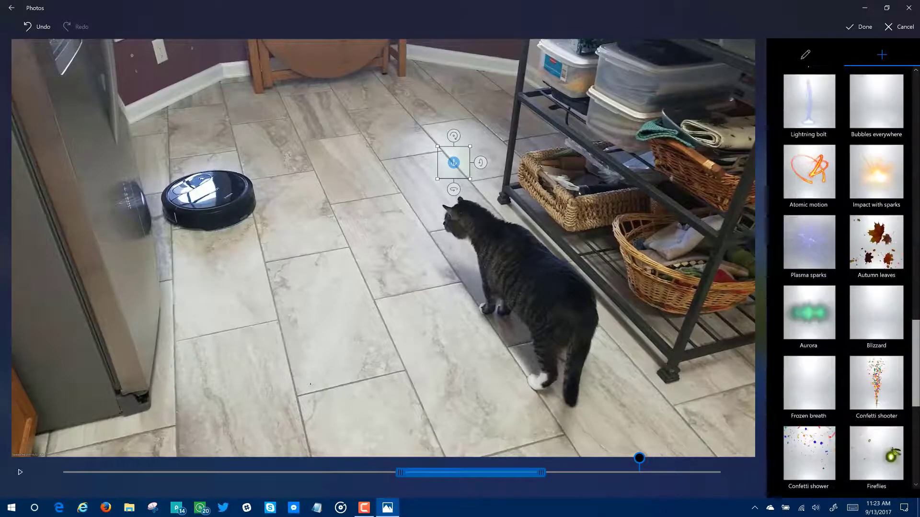
scroll(876, 440, "down", 5)
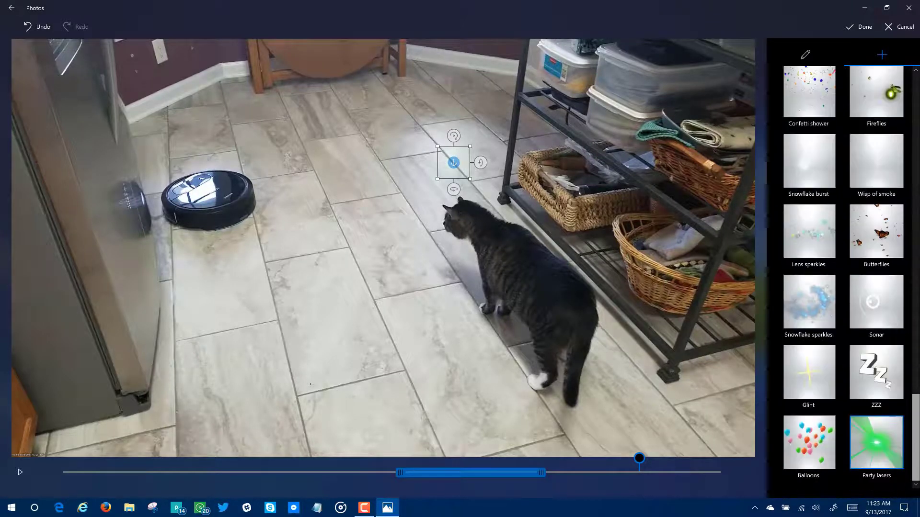
left_click(815, 376)
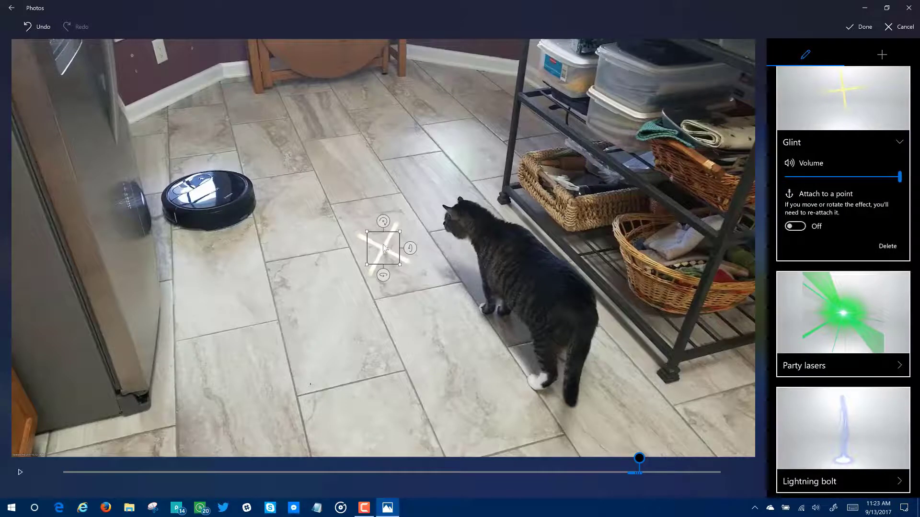
left_click_drag(397, 246, 464, 225)
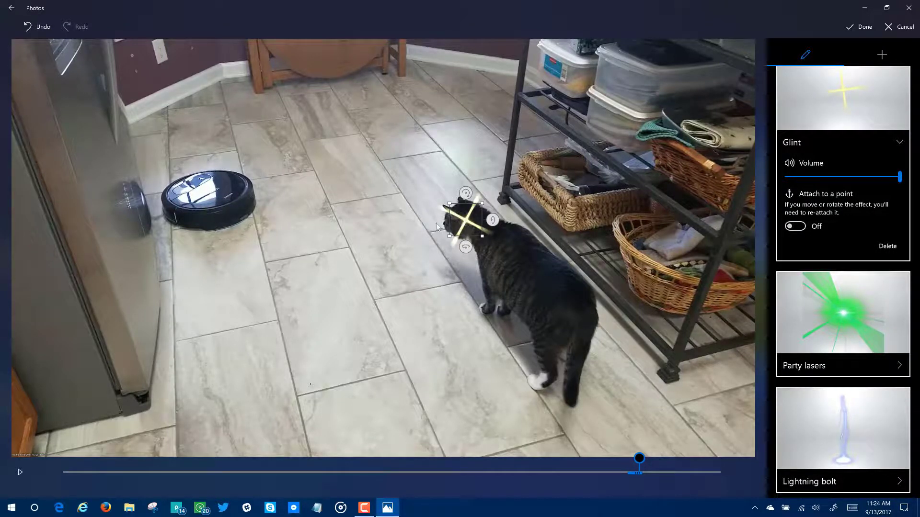
left_click_drag(465, 223, 465, 223)
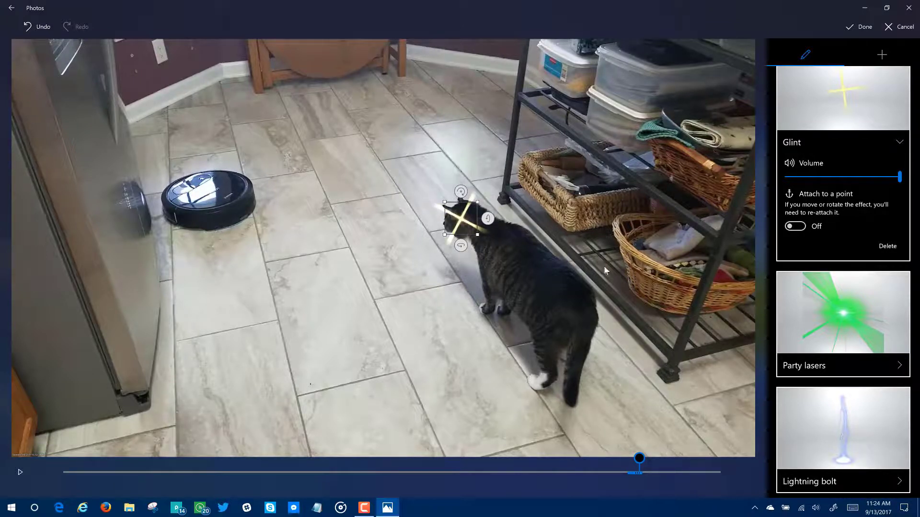
Play on to just after the Glint, add the Explosion effect there over the robot vacuum, and save the 3D effects to the clip.
left_click(20, 473)
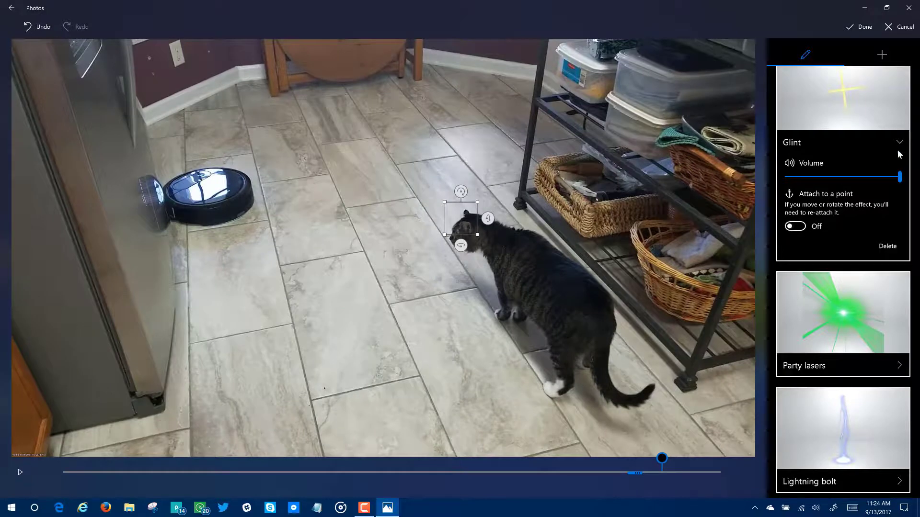
left_click(883, 56)
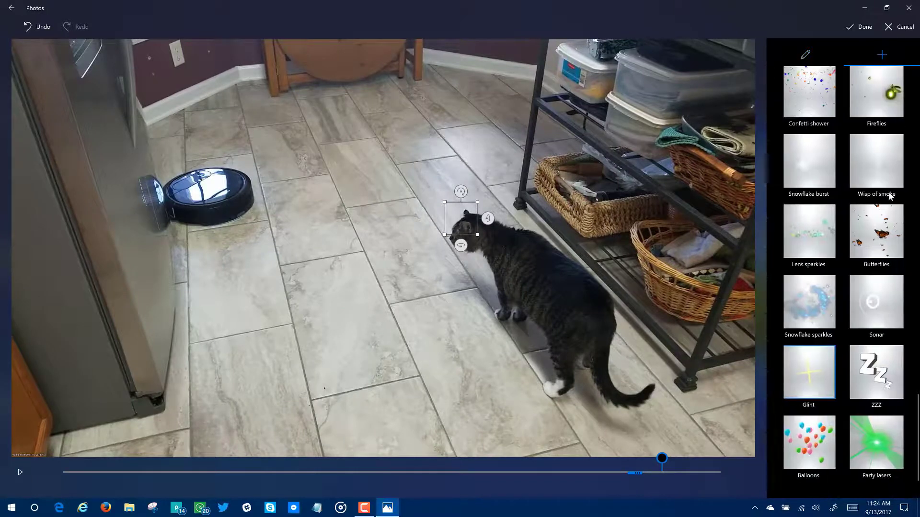
scroll(892, 202, "up", 5)
scroll(892, 203, "up", 5)
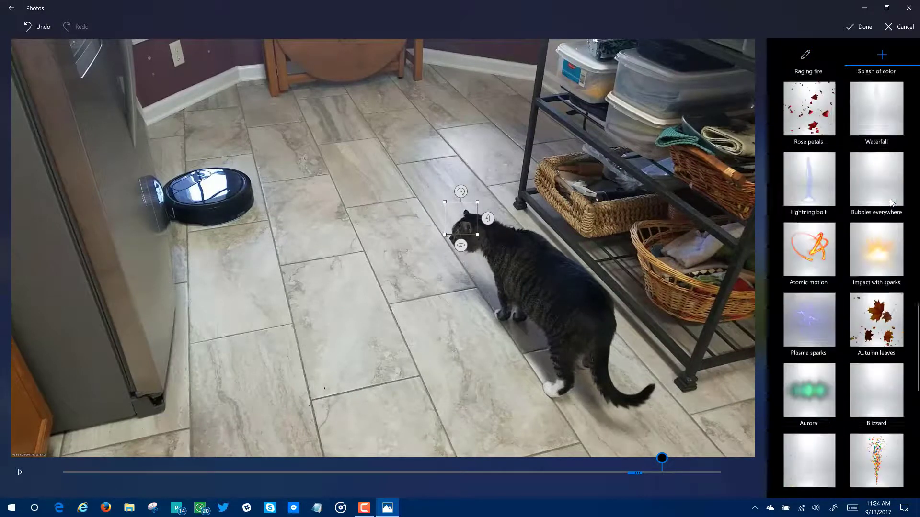
scroll(892, 202, "up", 5)
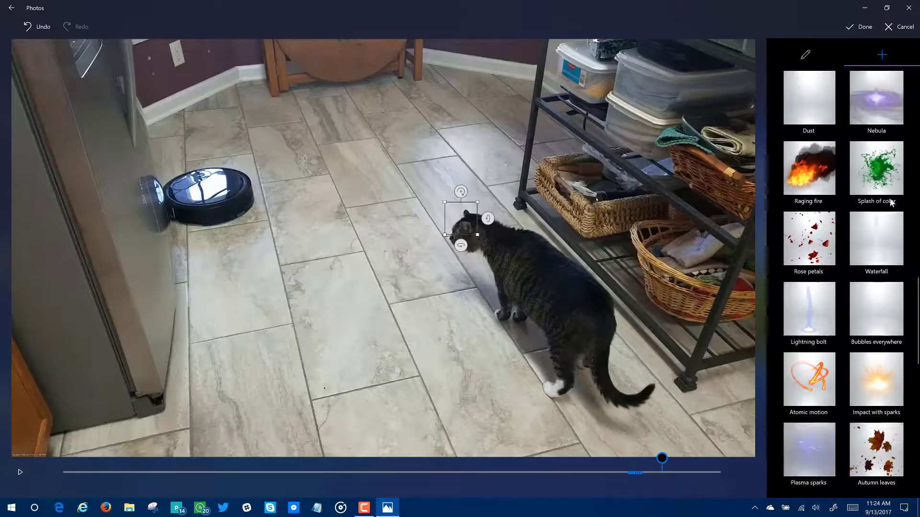
scroll(891, 203, "up", 5)
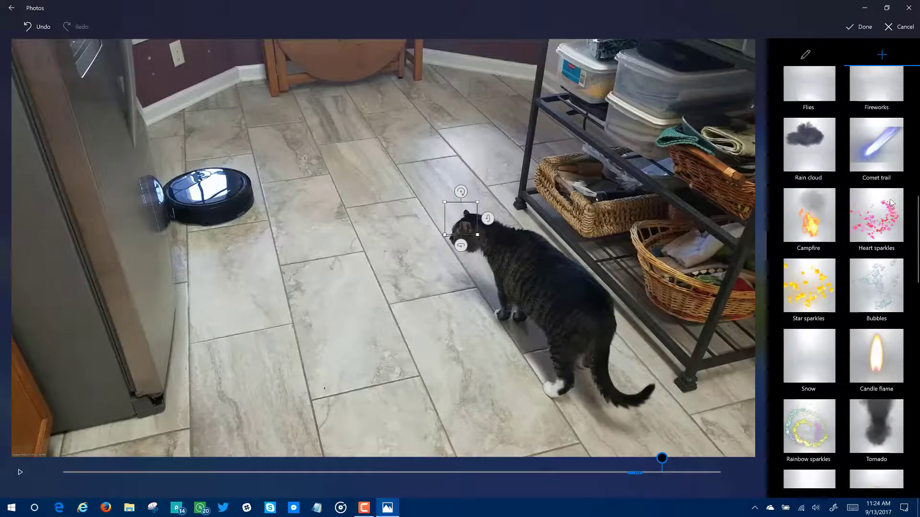
scroll(891, 202, "up", 2)
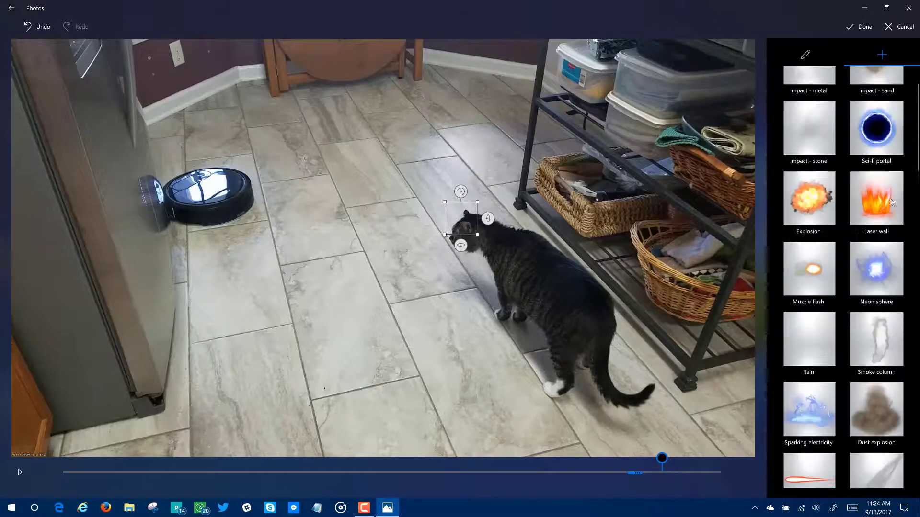
left_click(808, 204)
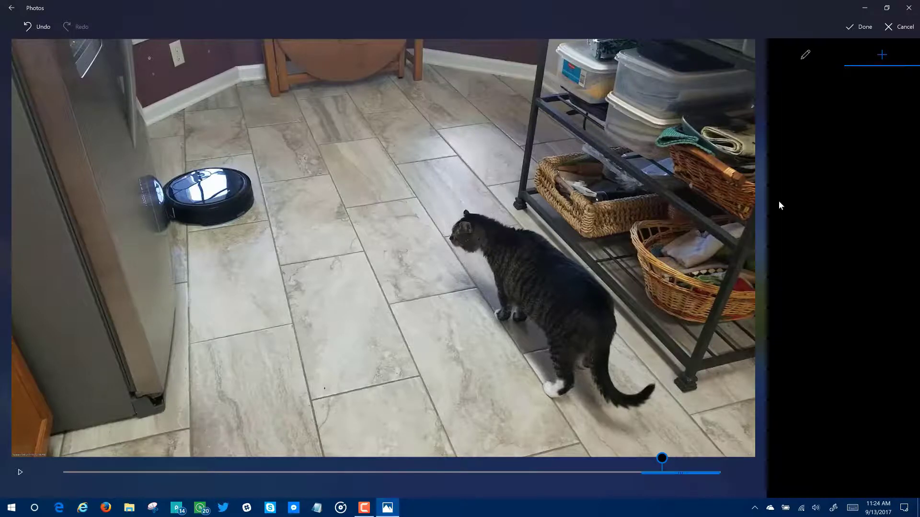
left_click_drag(283, 210, 212, 186)
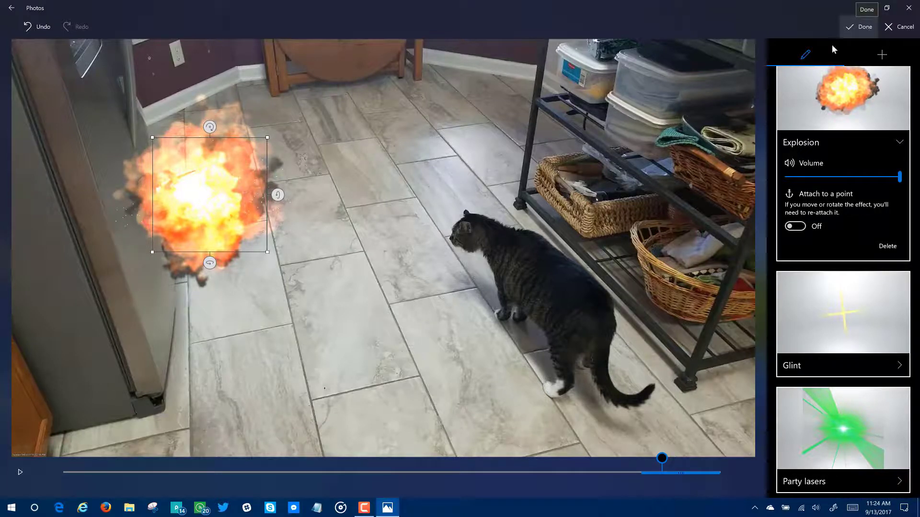
left_click(861, 30)
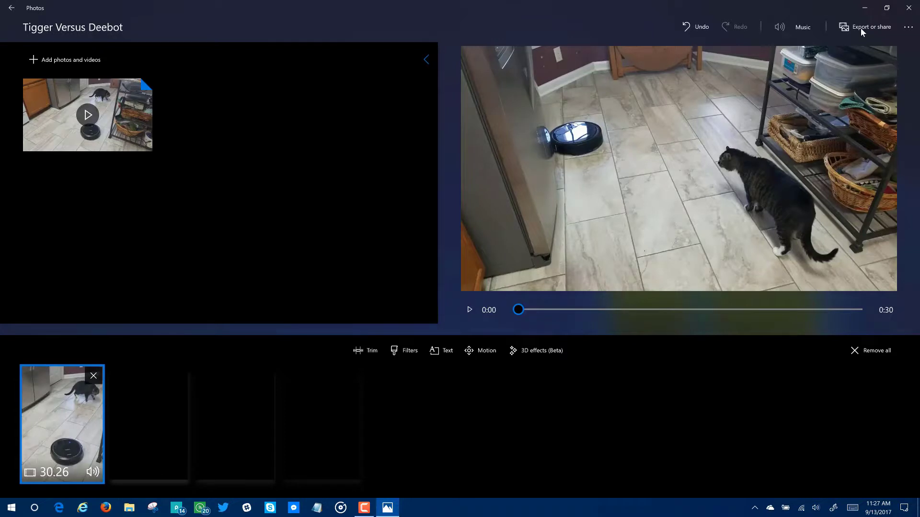
Play the finished project through to its end and export it at the M size, best for sharing online.
left_click(470, 312)
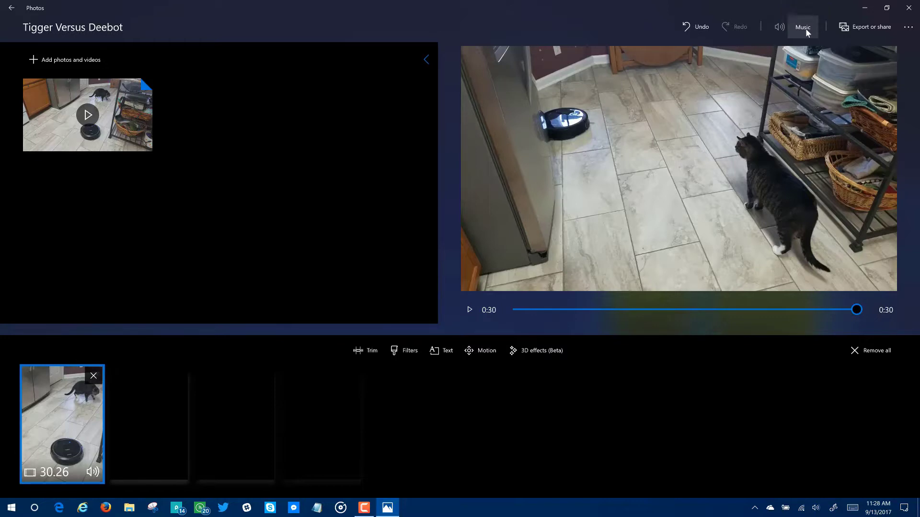
left_click(884, 30)
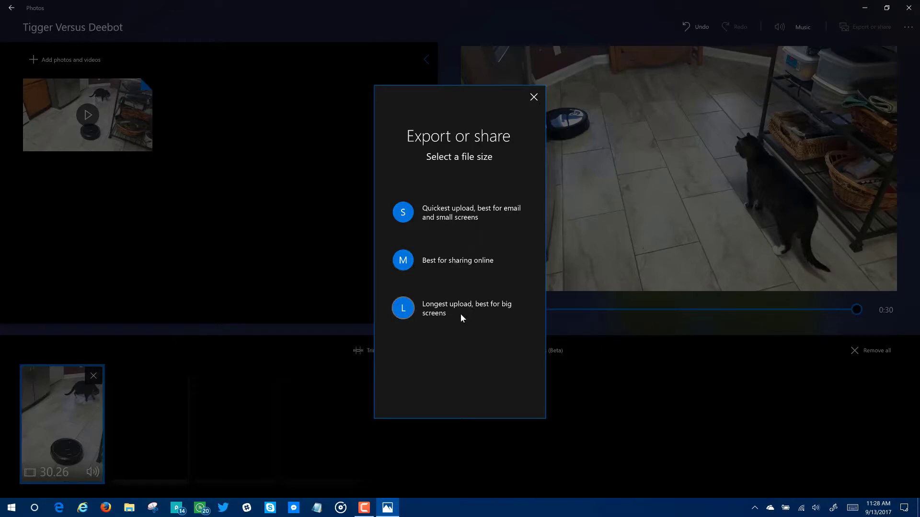
left_click(435, 263)
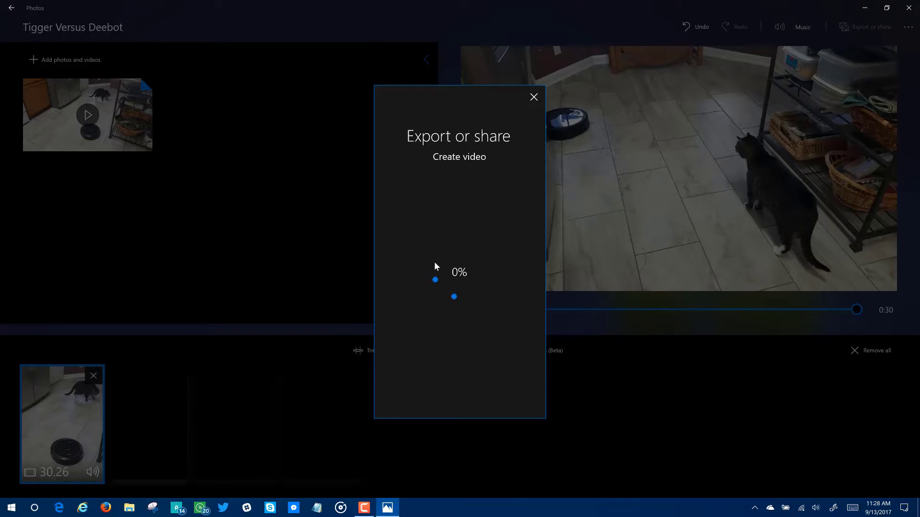